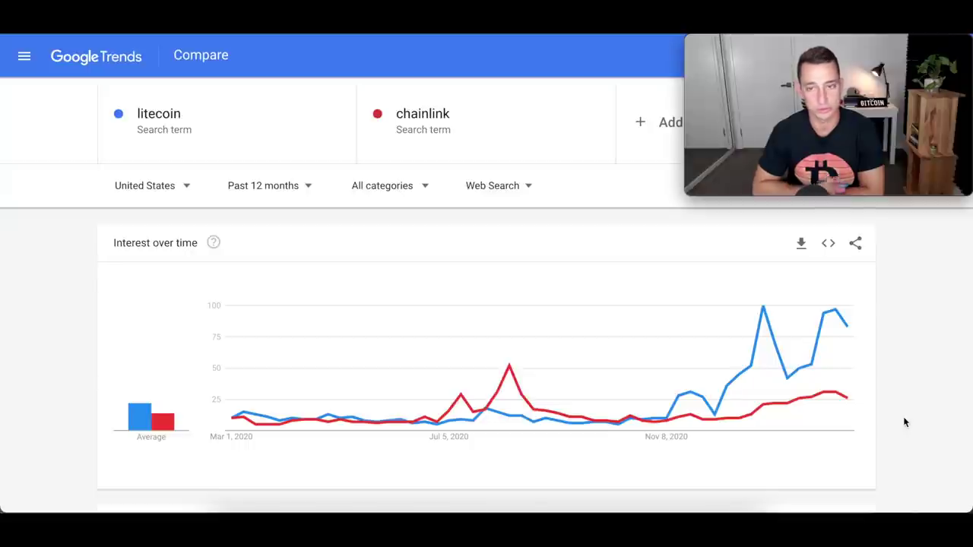
# Examine the long-term weekly LTCETH price history against its descending trendline and horizontal levels.
pyautogui.moveTo(793, 358)
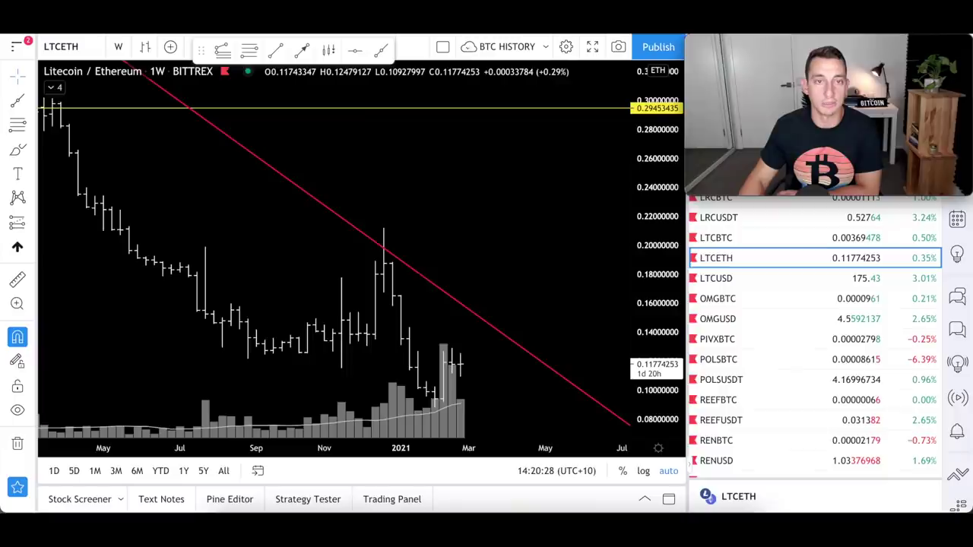
pyautogui.scroll(-5, 472, 315)
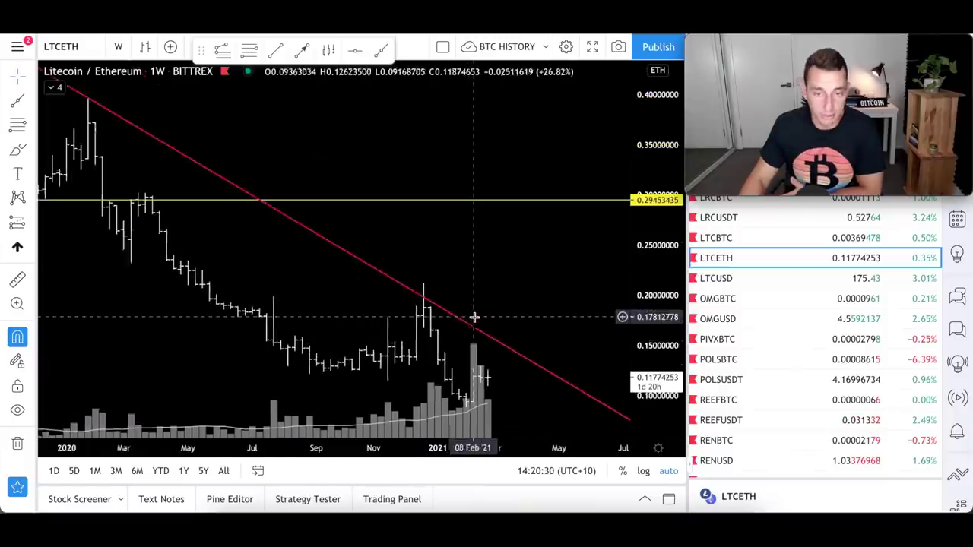
pyautogui.scroll(-3, 536, 378)
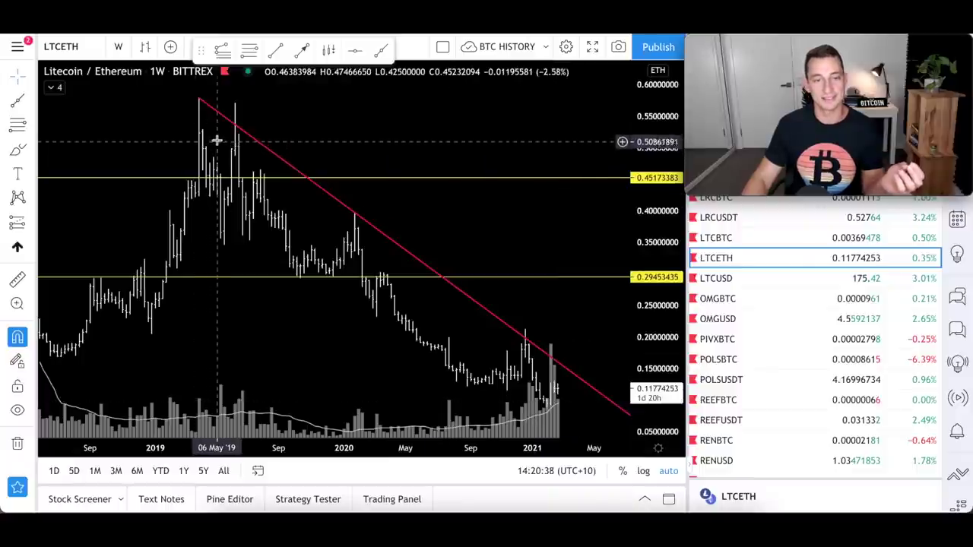
pyautogui.scroll(-2, 238, 220)
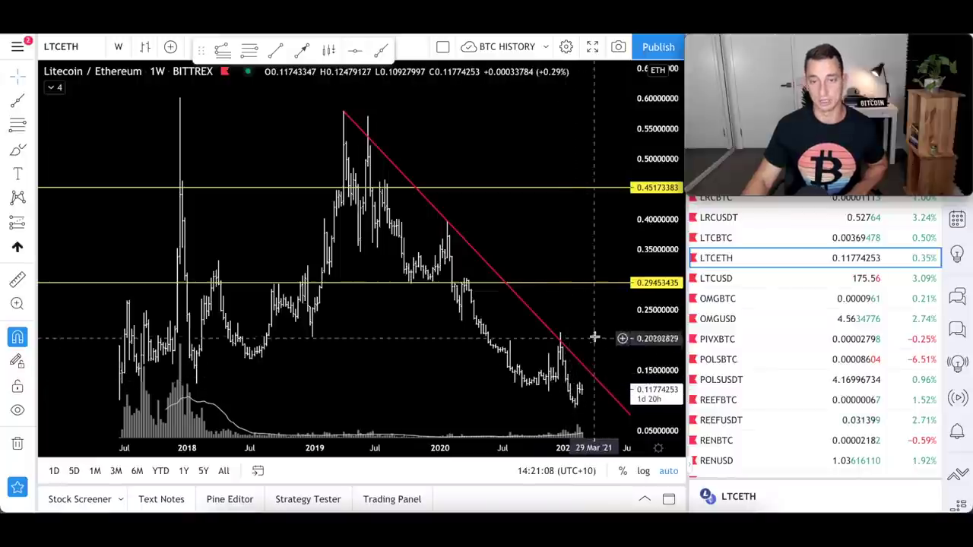
pyautogui.hscroll(3, 510, 323)
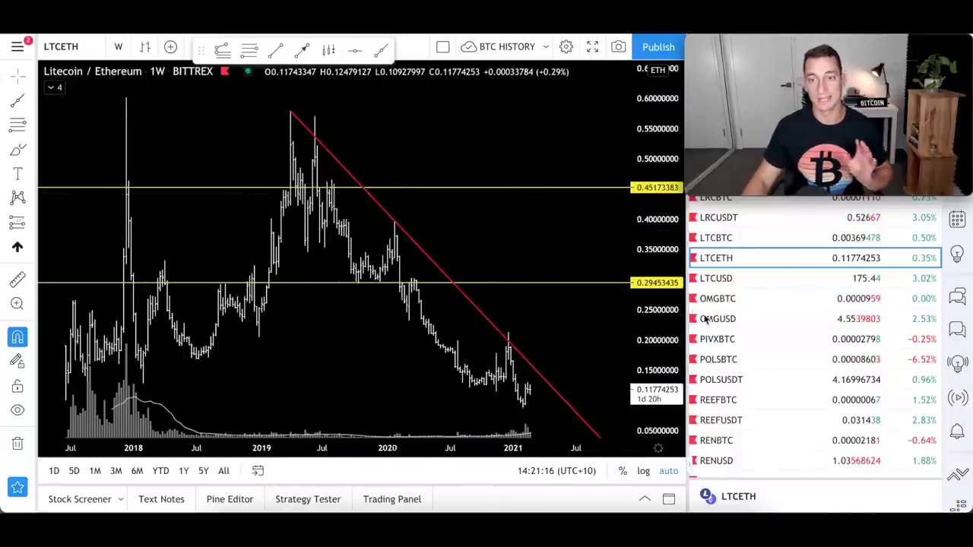
# Open the LTCBTC chart and inspect recent price action within the falling wedge and the longer-term history.
pyautogui.click(736, 240)
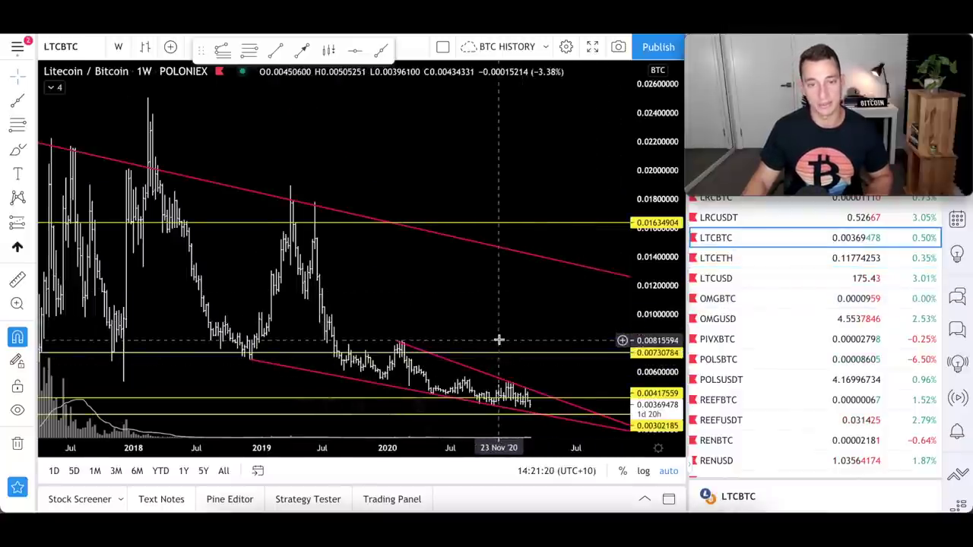
pyautogui.scroll(-4, 499, 339)
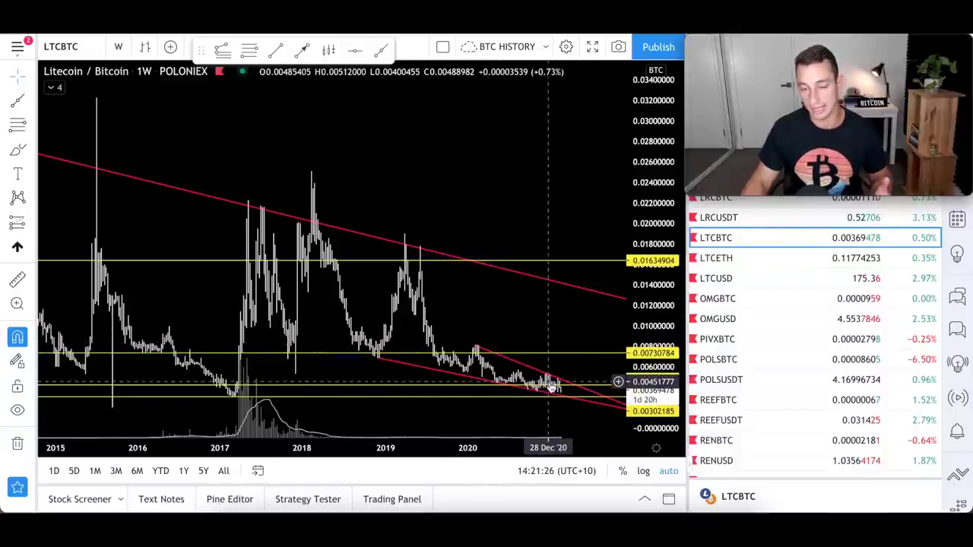
pyautogui.scroll(10, 551, 386)
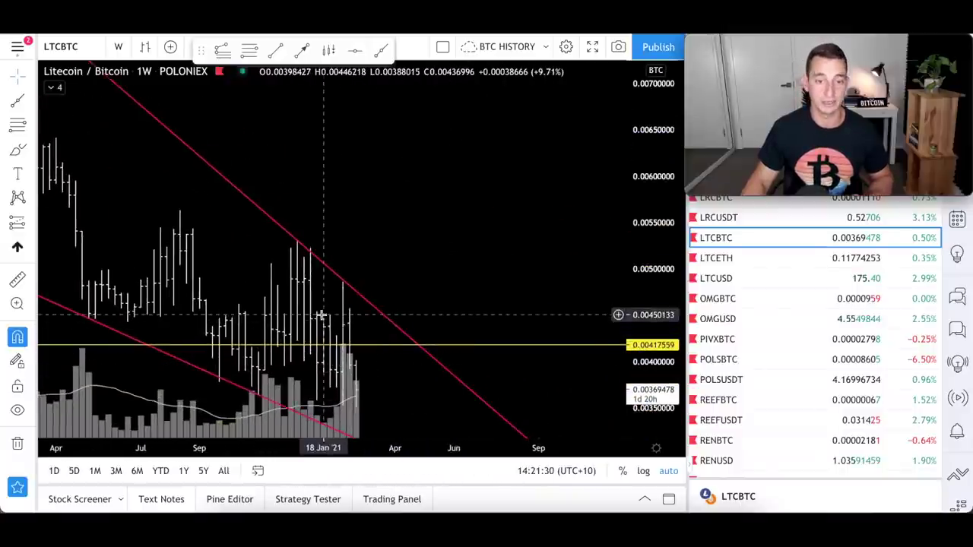
pyautogui.scroll(-3, 339, 333)
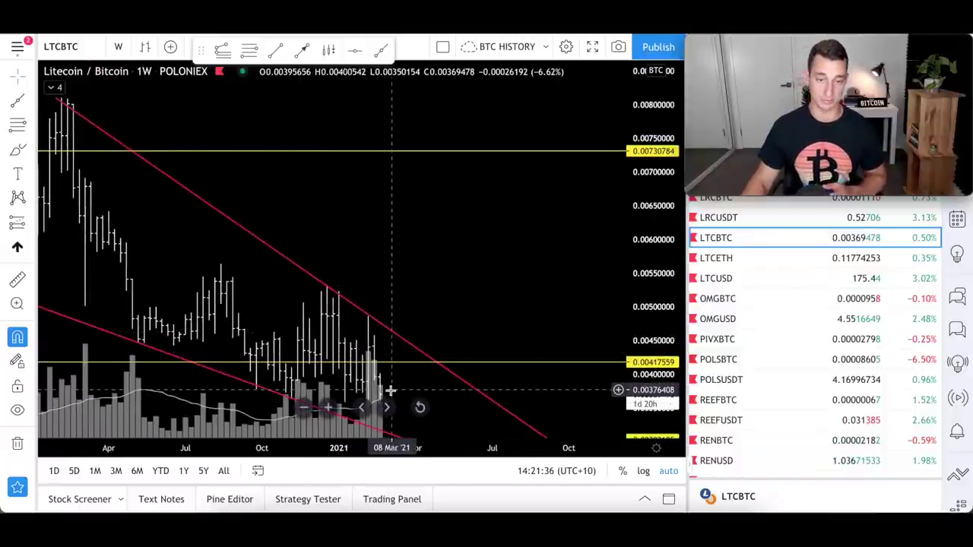
pyautogui.scroll(-5, 391, 390)
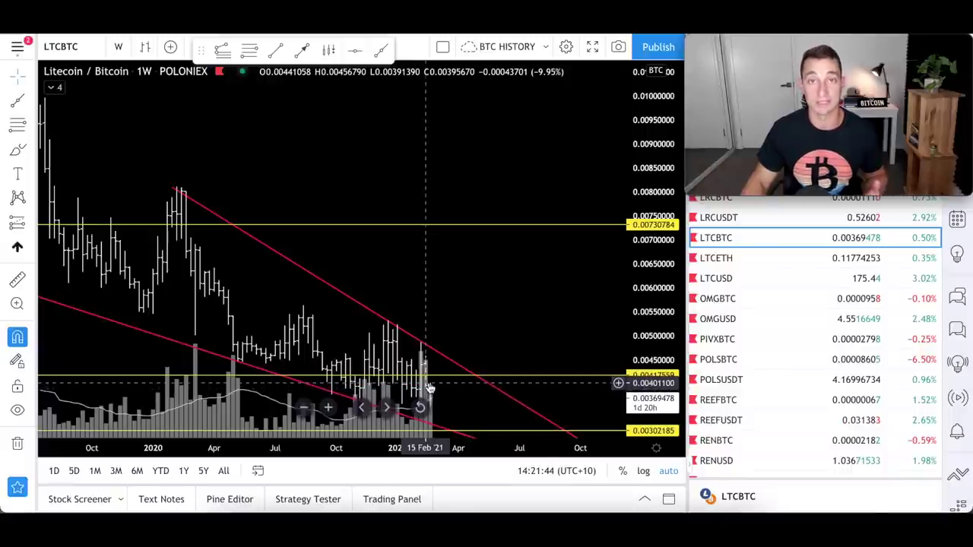
pyautogui.scroll(-5, 411, 347)
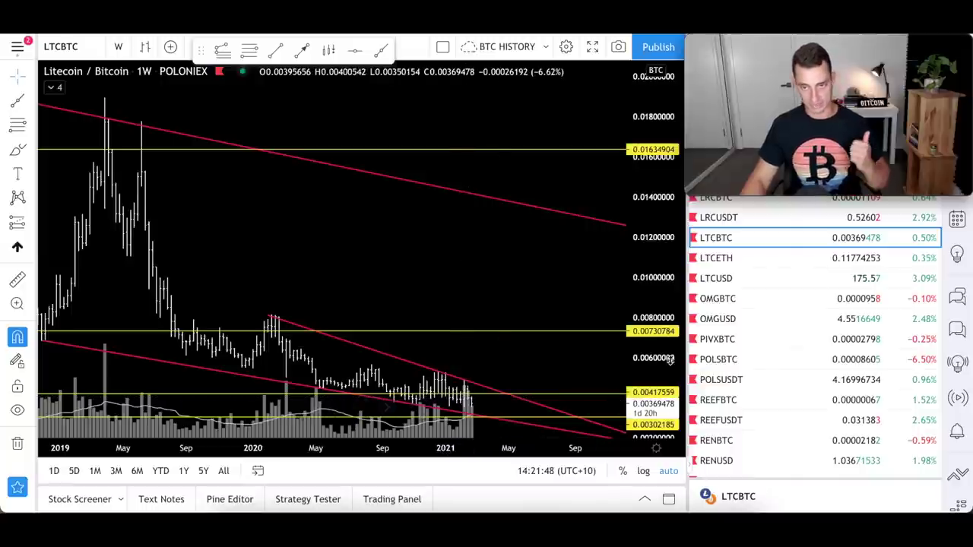
# Open the LTCUSD chart and inspect the recent rally around the 220.00 and 180.51 levels.
pyautogui.click(739, 278)
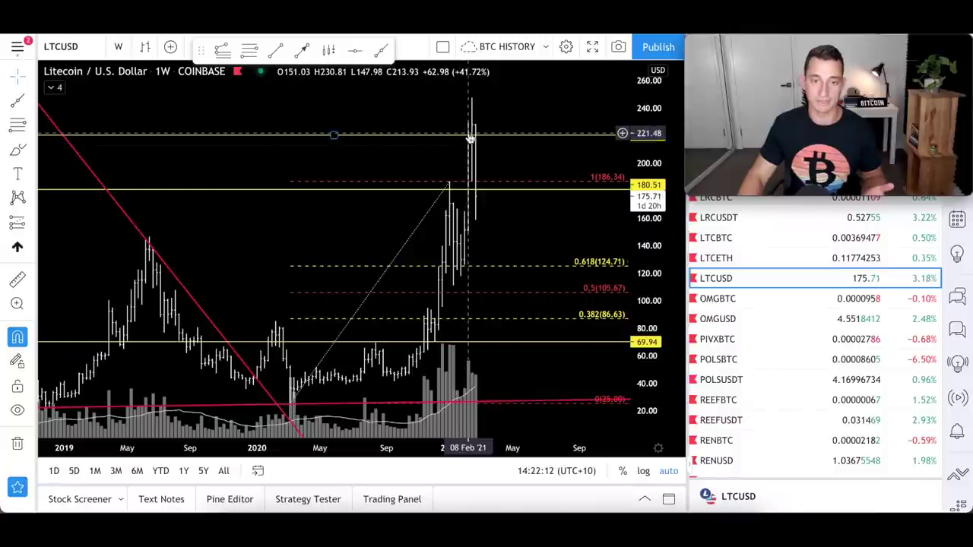
pyautogui.hotkey('alt', 'h')
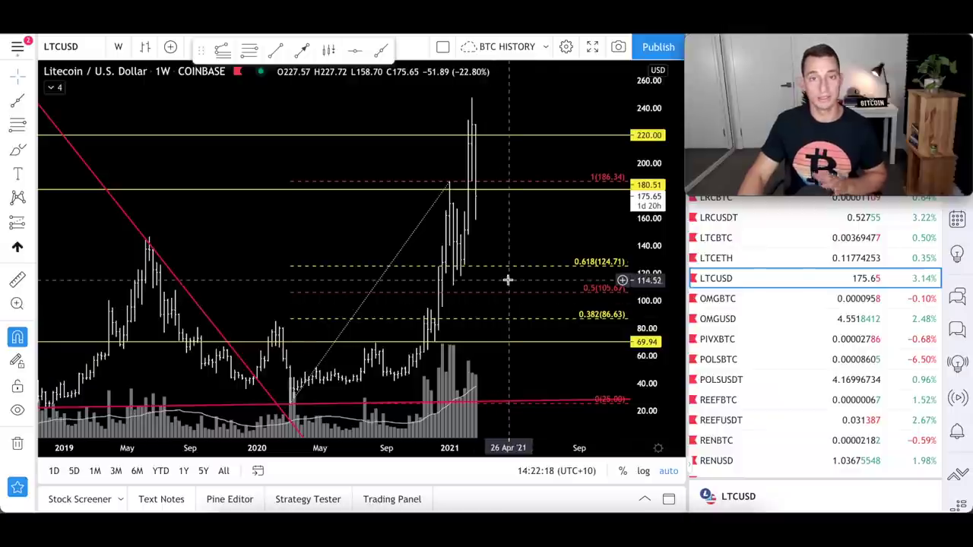
pyautogui.hscroll(-5, 514, 279)
pyautogui.scroll(5, 514, 279)
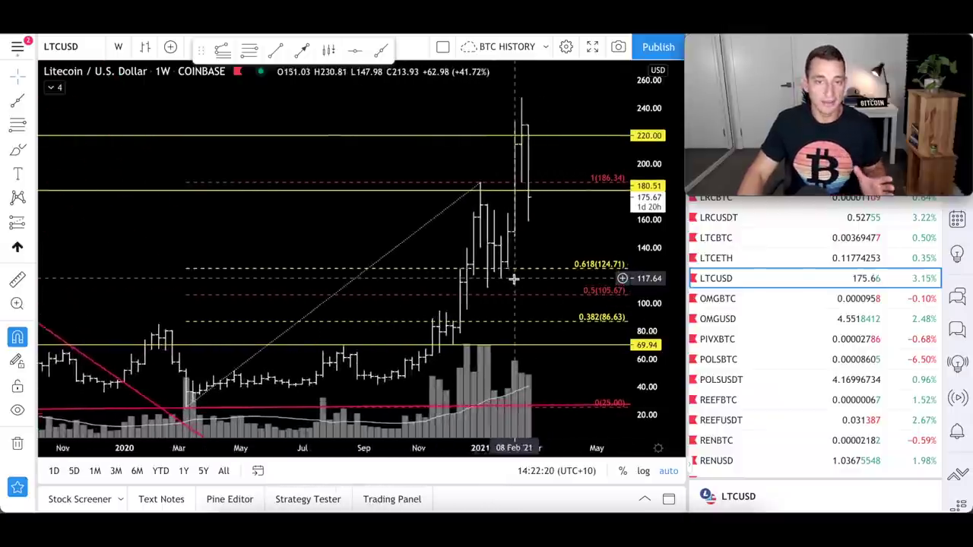
# Return to the LTCBTC chart and compare the recent bars with the wedge boundaries and the 2019 highs.
pyautogui.click(751, 259)
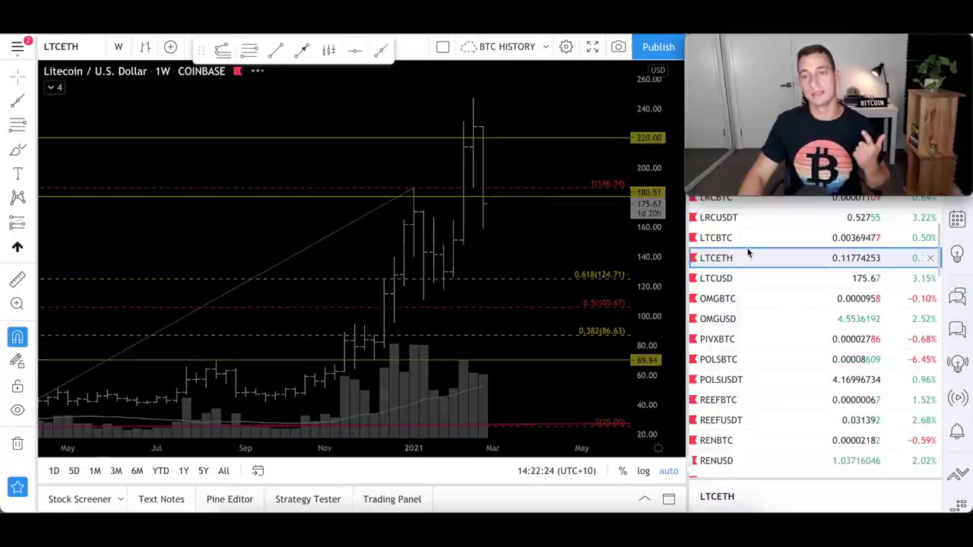
pyautogui.click(745, 239)
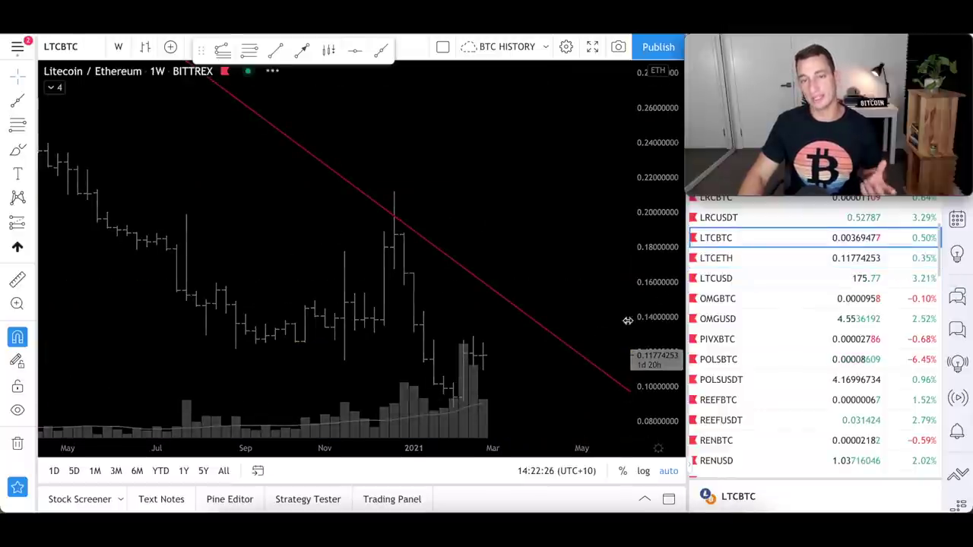
pyautogui.scroll(-3, 514, 340)
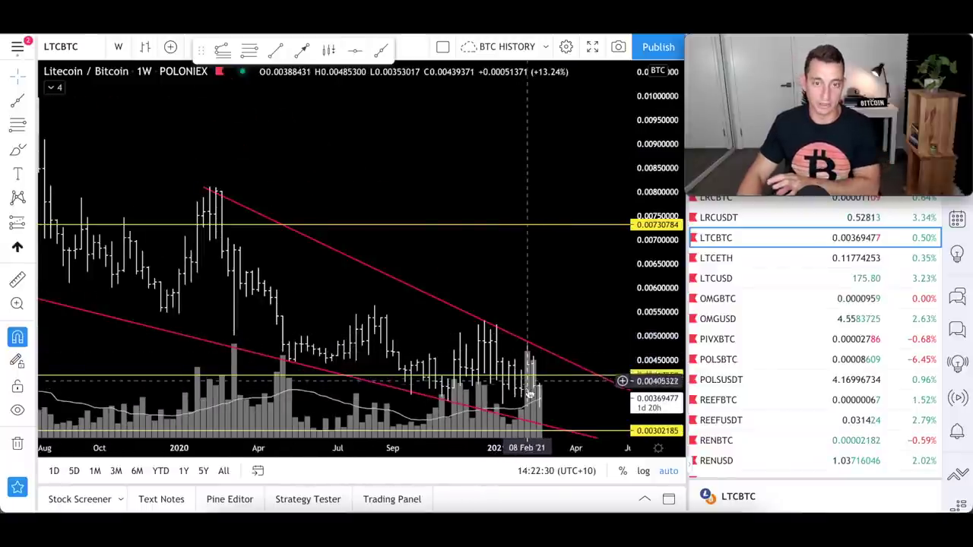
pyautogui.scroll(-4, 380, 326)
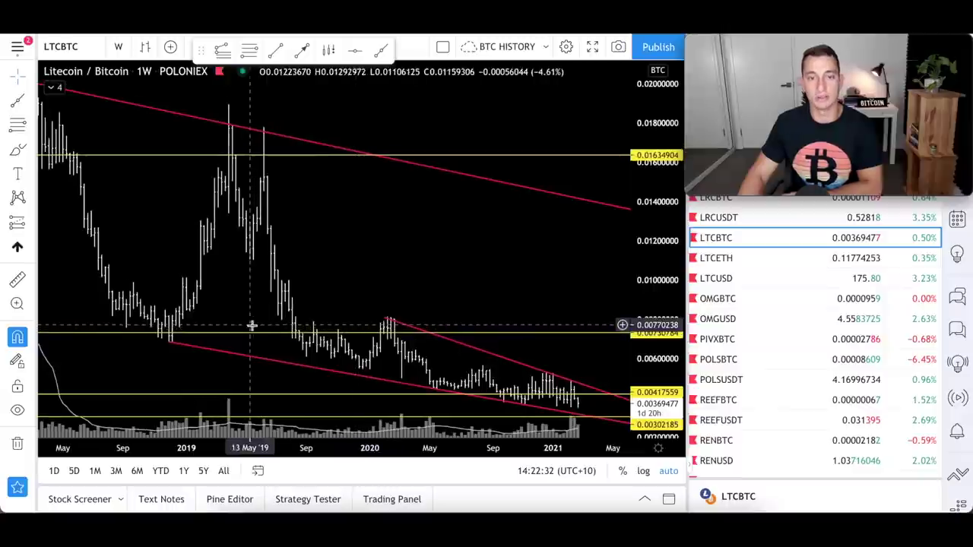
pyautogui.hscroll(5, 311, 321)
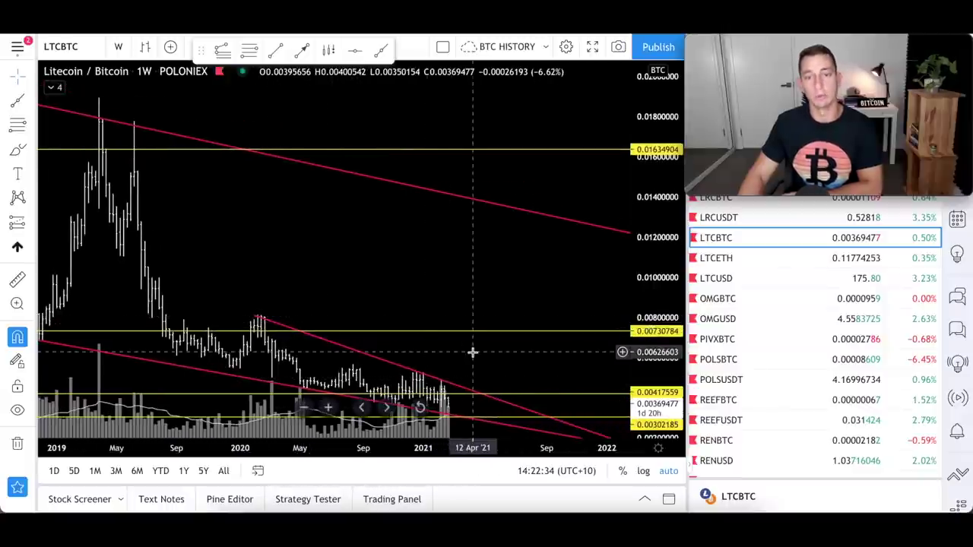
pyautogui.scroll(-2, 472, 405)
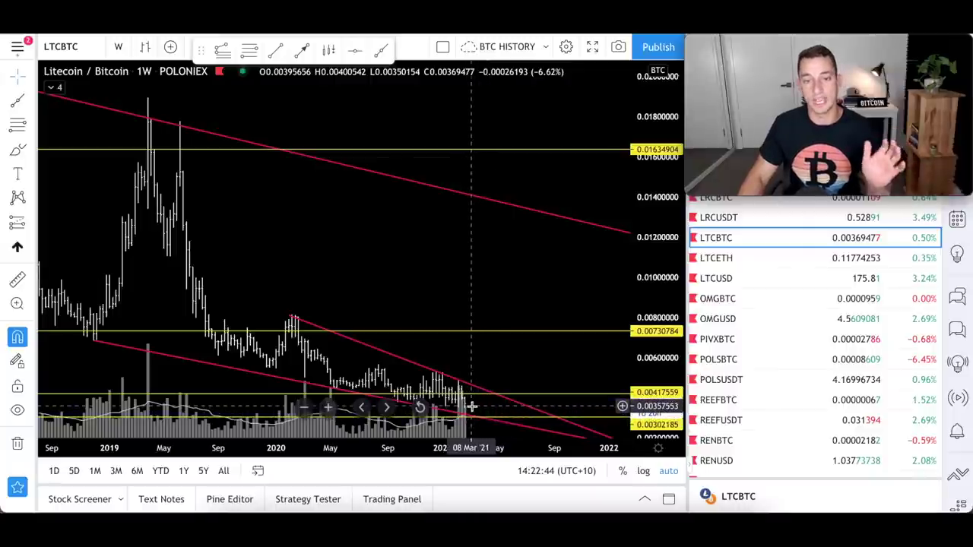
pyautogui.scroll(5, 352, 367)
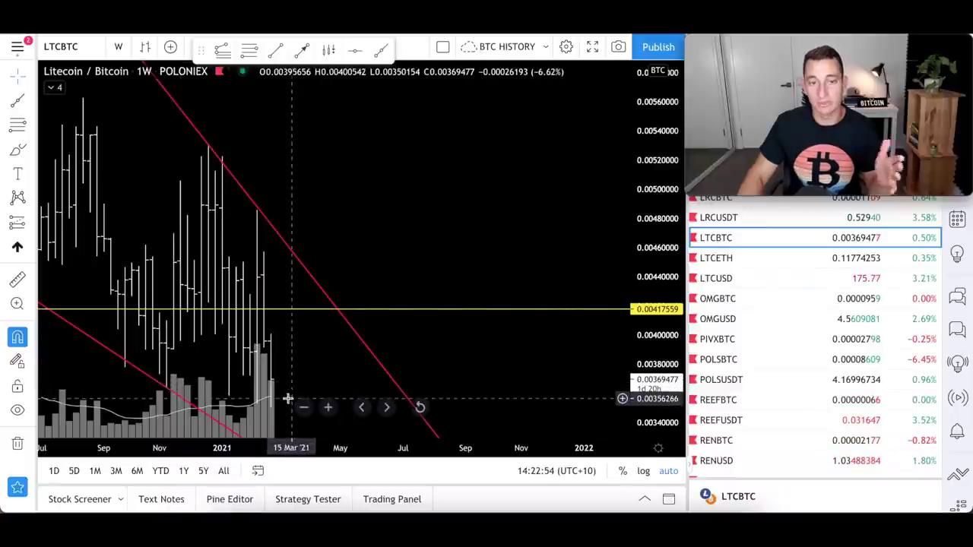
pyautogui.scroll(-4, 260, 391)
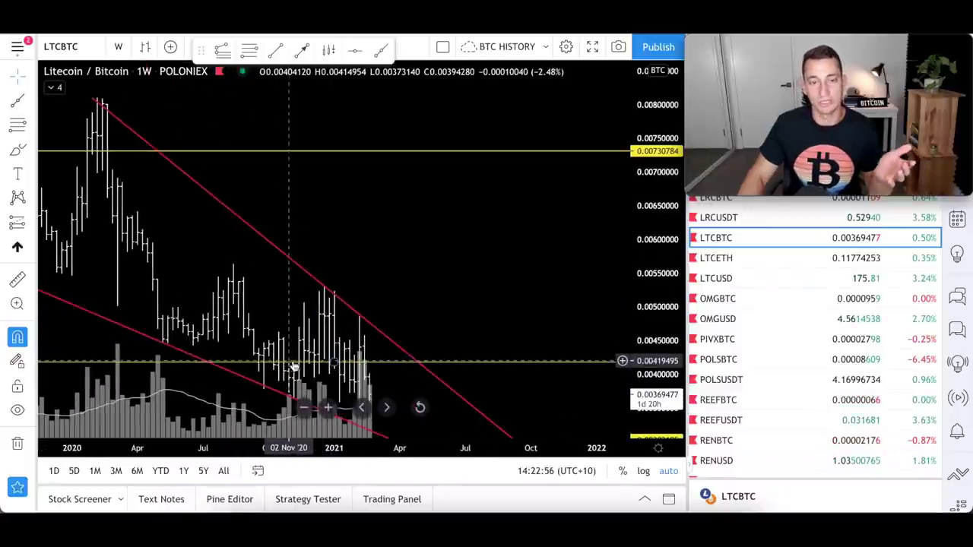
pyautogui.scroll(1, 384, 377)
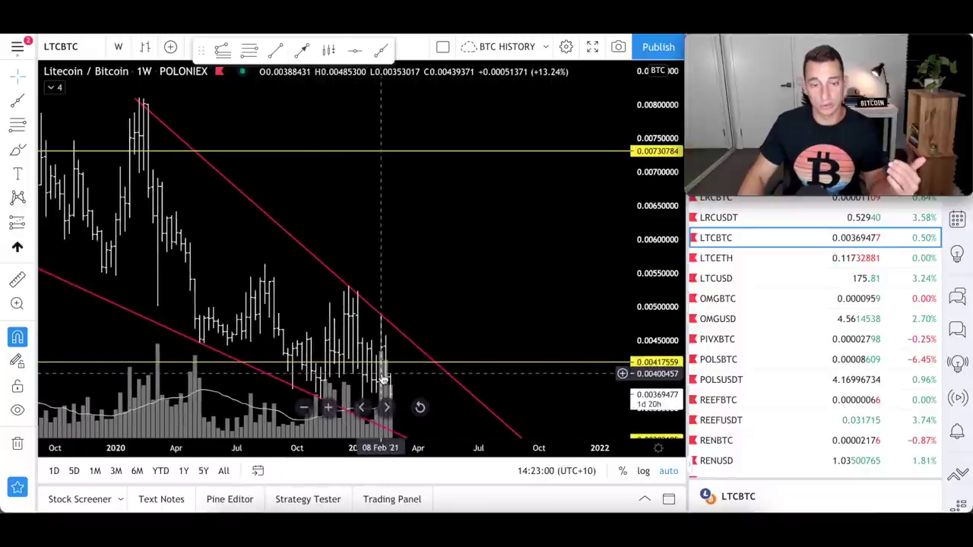
pyautogui.scroll(-3, 387, 380)
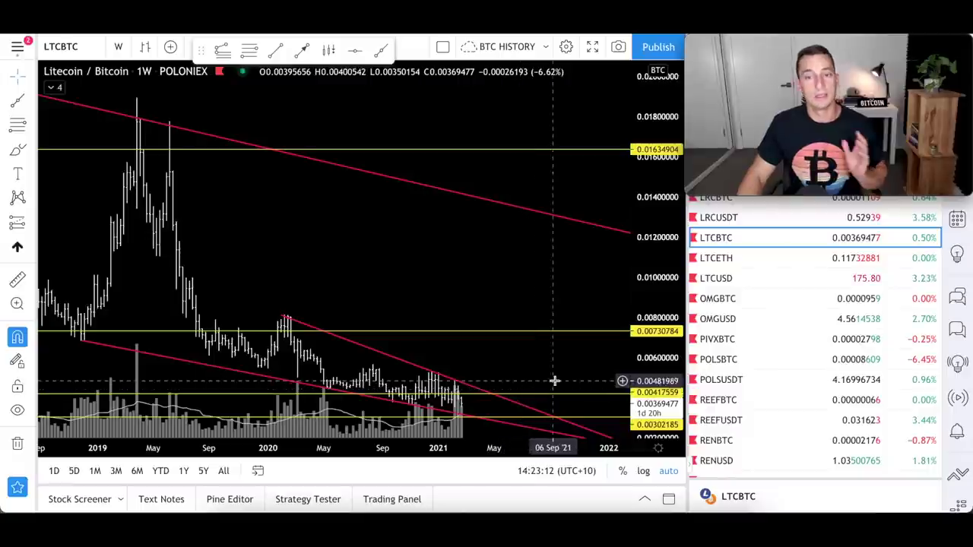
# Reopen the LTCUSD chart and view its full price history since 2017 with the Fibonacci extension levels.
pyautogui.click(759, 278)
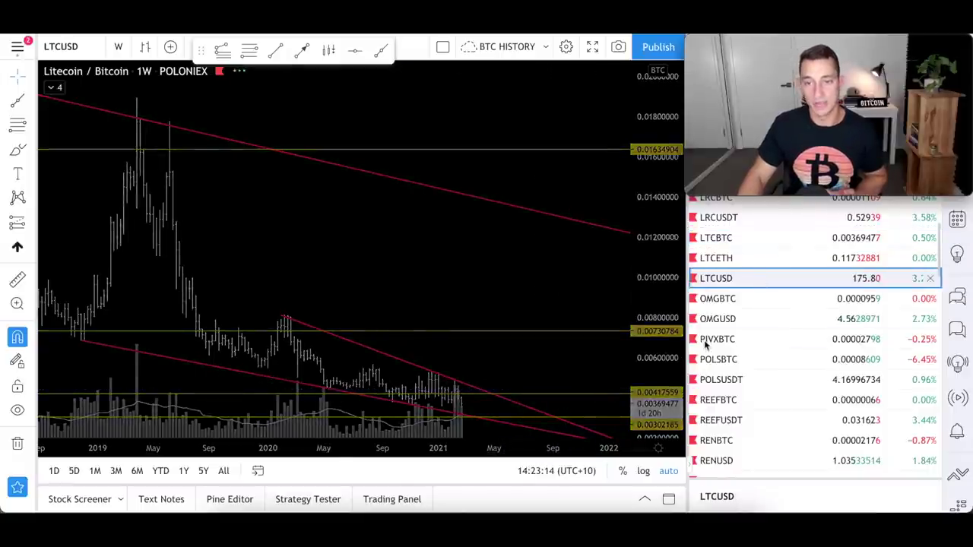
pyautogui.scroll(-5, 507, 243)
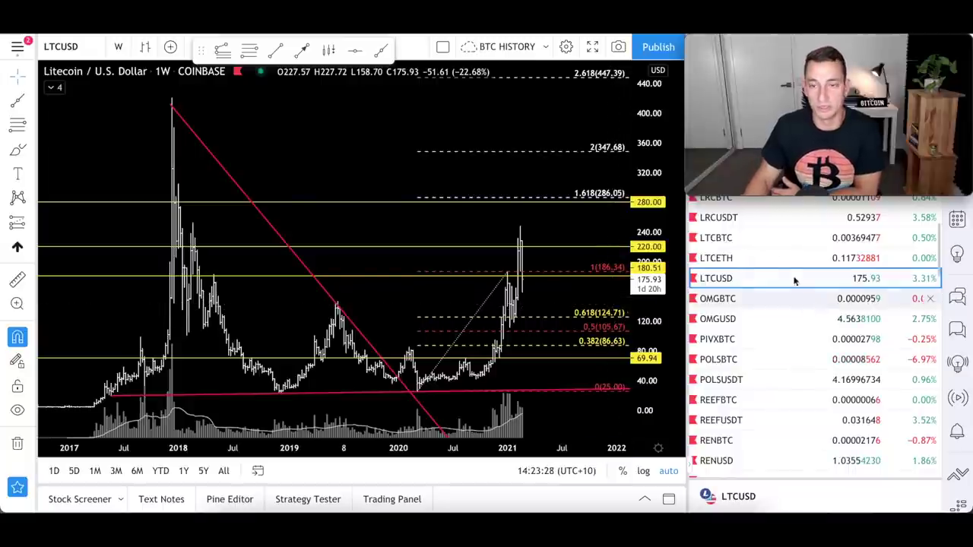
# Find LINKUSD in the watchlist, open its chart and inspect the latest pullback against the Fibonacci retracement levels.
pyautogui.scroll(3, 783, 283)
pyautogui.scroll(1, 783, 284)
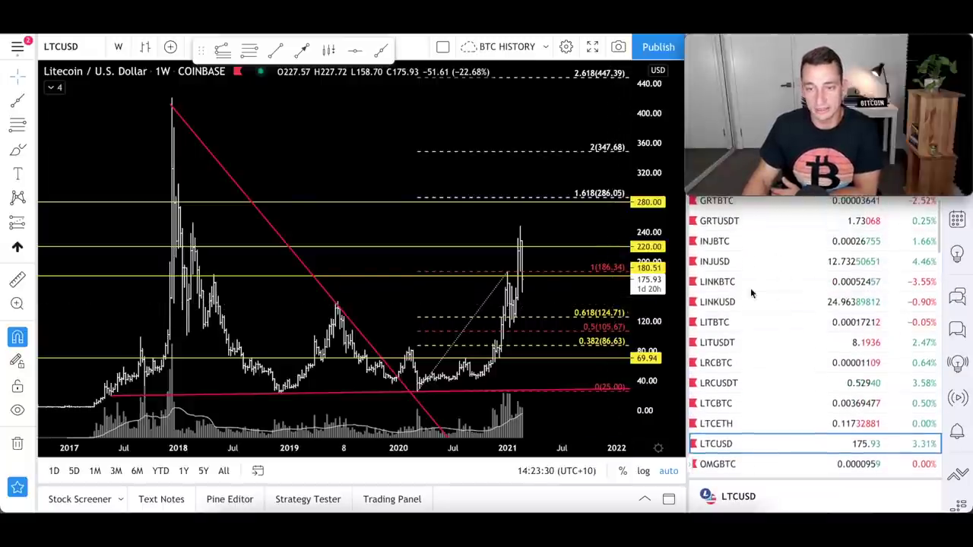
pyautogui.click(751, 301)
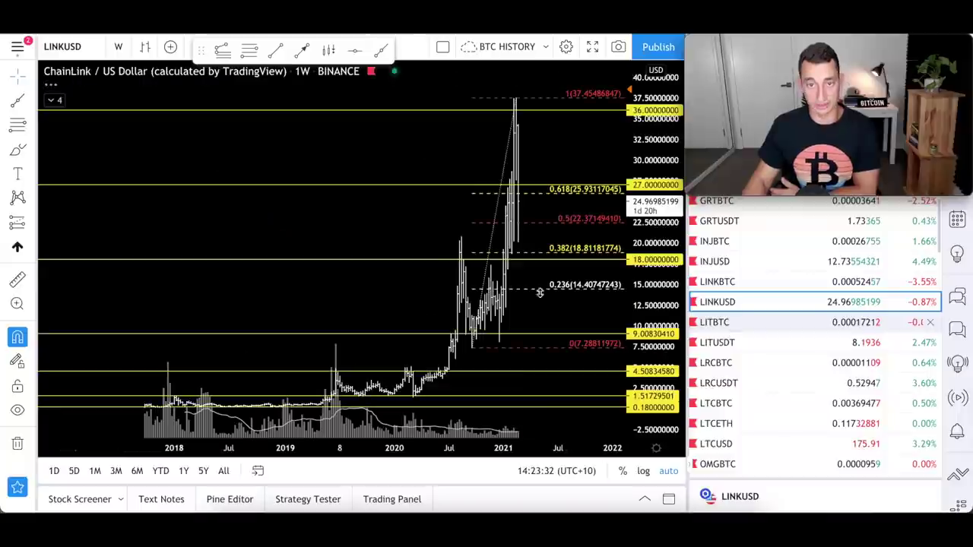
pyautogui.scroll(3, 499, 306)
pyautogui.scroll(2, 498, 306)
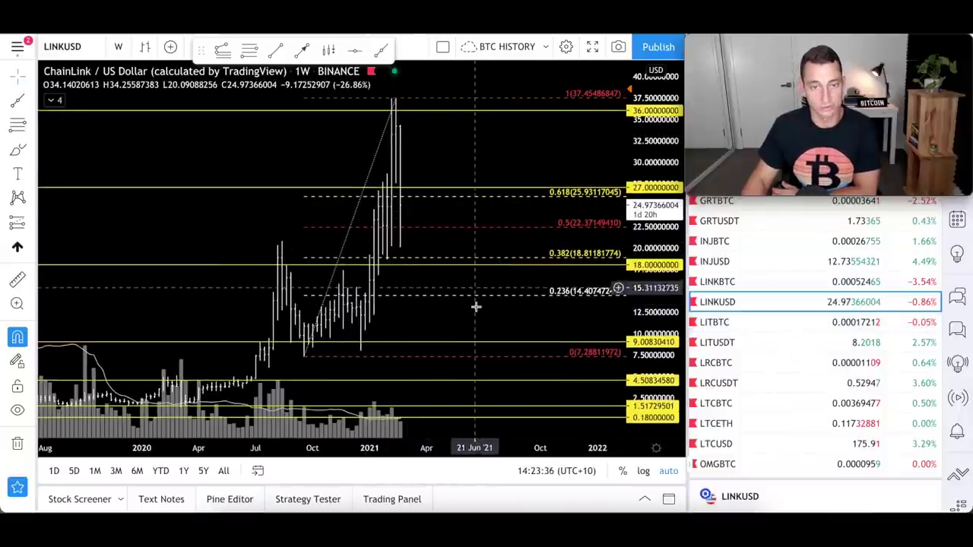
pyautogui.hscroll(-3, 471, 297)
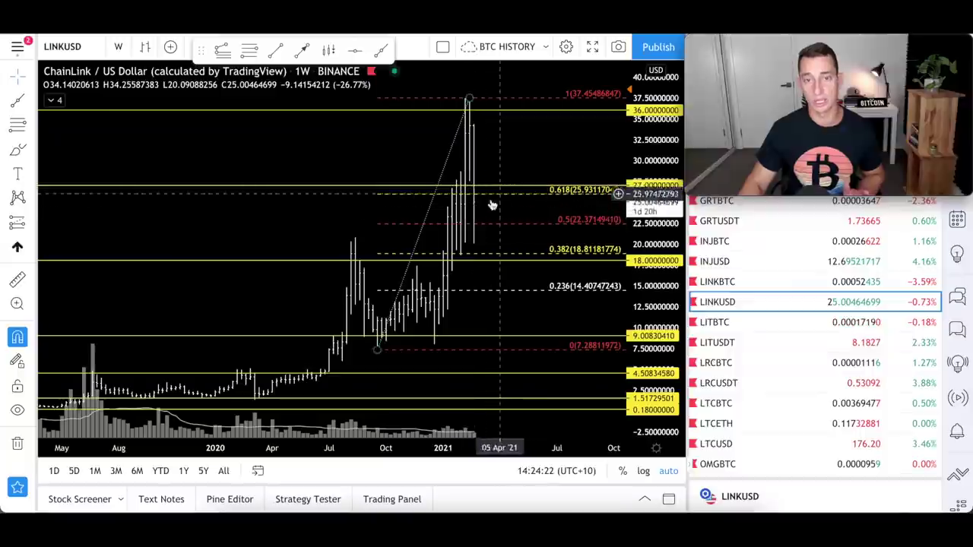
# Brush a sideways zigzag, boundary lines near 20 and 29, a loop around that range and a rising stroke beside LINKUSD's latest price.
pyautogui.click(17, 150)
pyautogui.moveTo(474, 207)
pyautogui.mouseDown()
pyautogui.moveTo(482, 219)
pyautogui.moveTo(504, 199)
pyautogui.moveTo(537, 216)
pyautogui.moveTo(548, 193)
pyautogui.moveTo(545, 261)
pyautogui.moveTo(584, 162)
pyautogui.moveTo(591, 232)
pyautogui.mouseUp()
pyautogui.moveTo(329, 249); pyautogui.dragTo(617, 243)
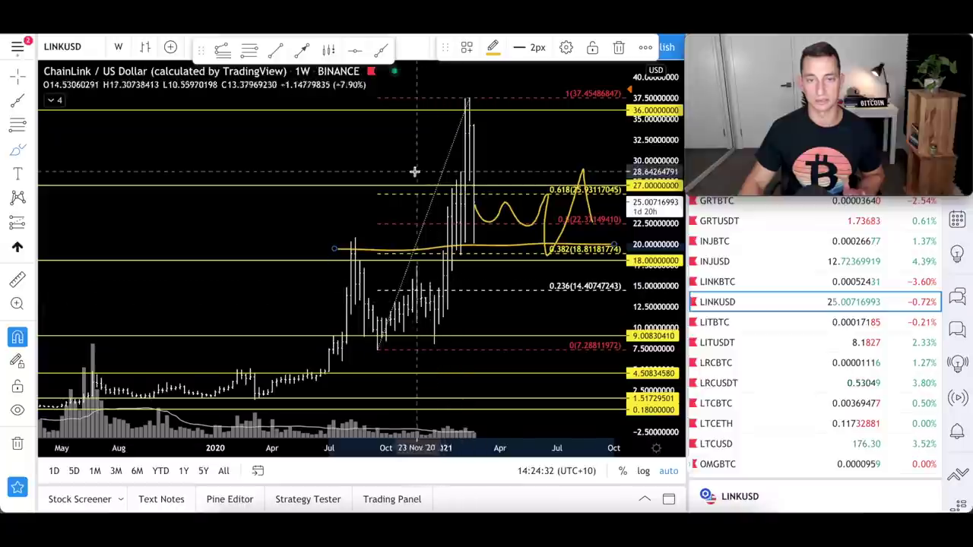
pyautogui.moveTo(415, 172); pyautogui.dragTo(618, 166)
pyautogui.moveTo(461, 220); pyautogui.dragTo(597, 106)
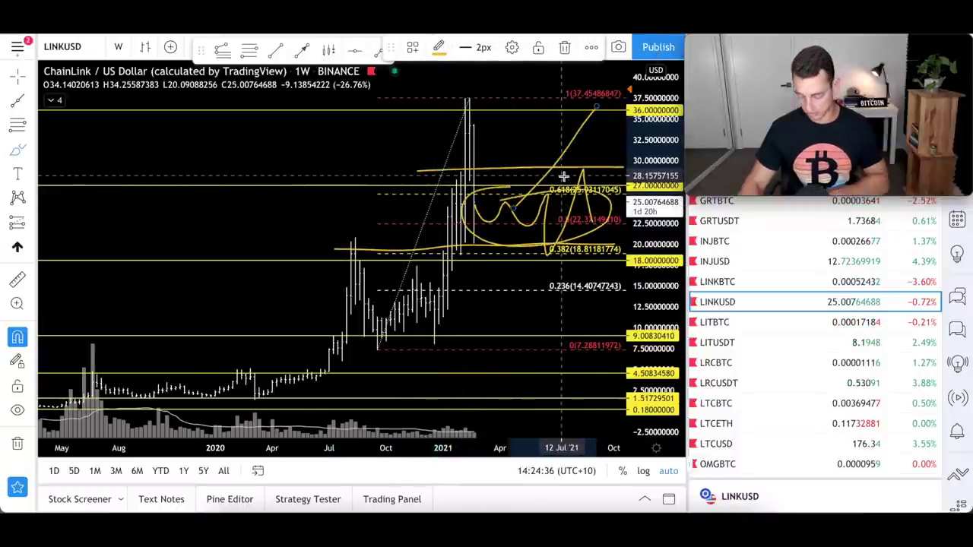
# Remove the rising stroke, the zigzag path and the loop from the LINKUSD chart.
pyautogui.hotkey('ctrl', 'z')
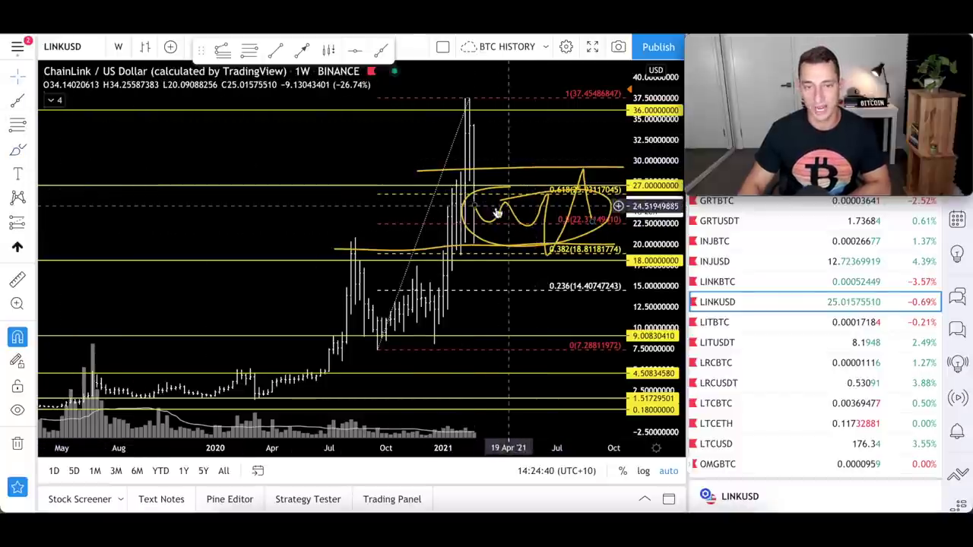
pyautogui.press('Delete')
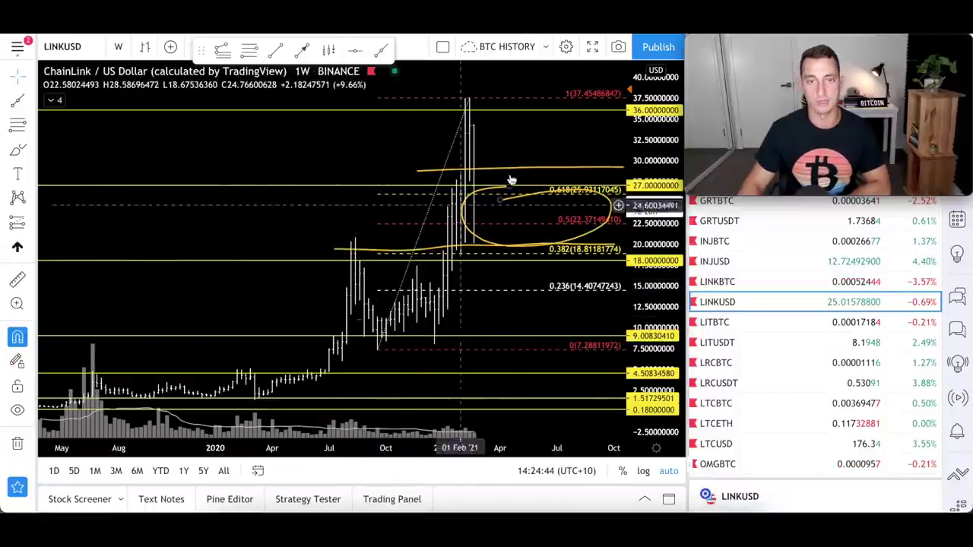
pyautogui.click(489, 195)
pyautogui.press('Delete')
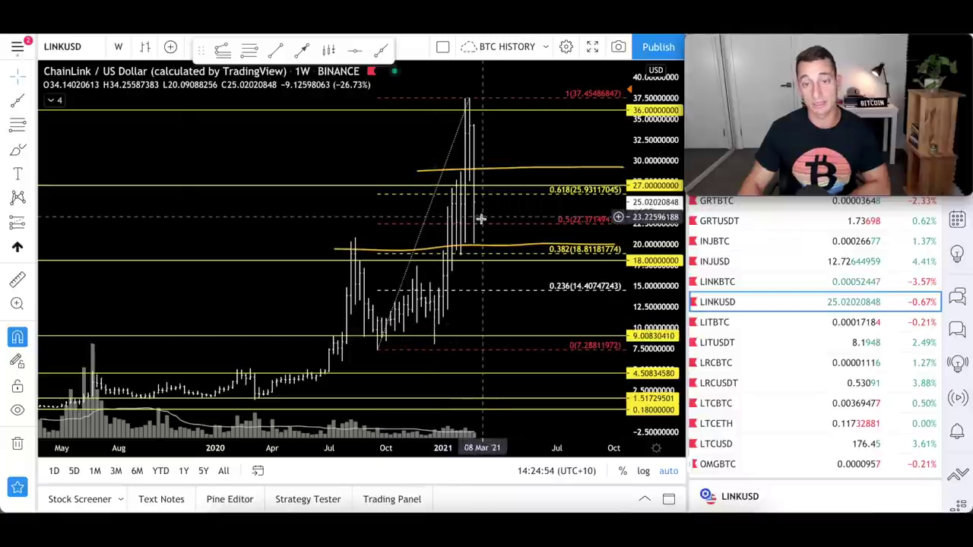
# Clear the two boundary strokes from LINKUSD and examine its price history since 2018 down to the 4.508 horizontal level.
pyautogui.scroll(1, 450, 286)
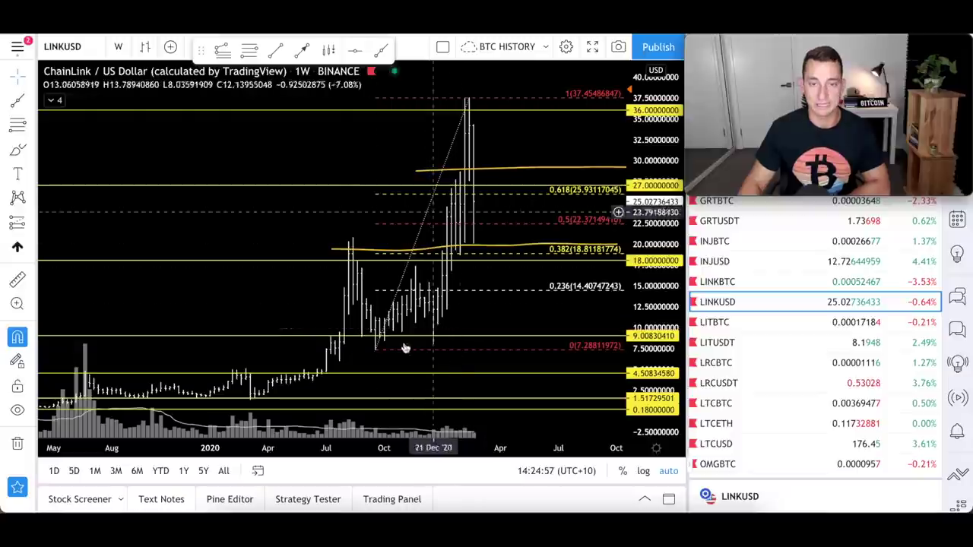
pyautogui.click(484, 250)
pyautogui.moveTo(484, 250); pyautogui.dragTo(507, 171)
pyautogui.scroll(-5, 520, 212)
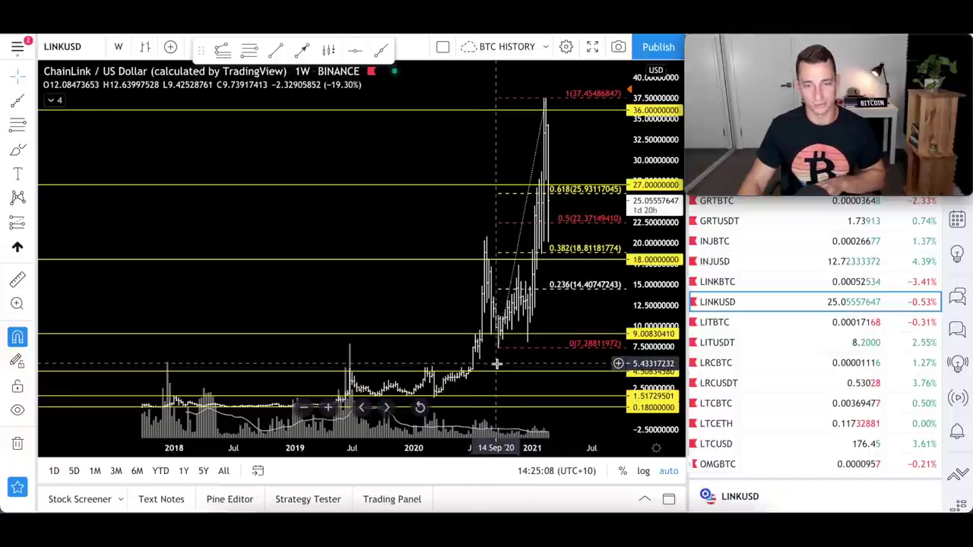
pyautogui.scroll(5, 522, 341)
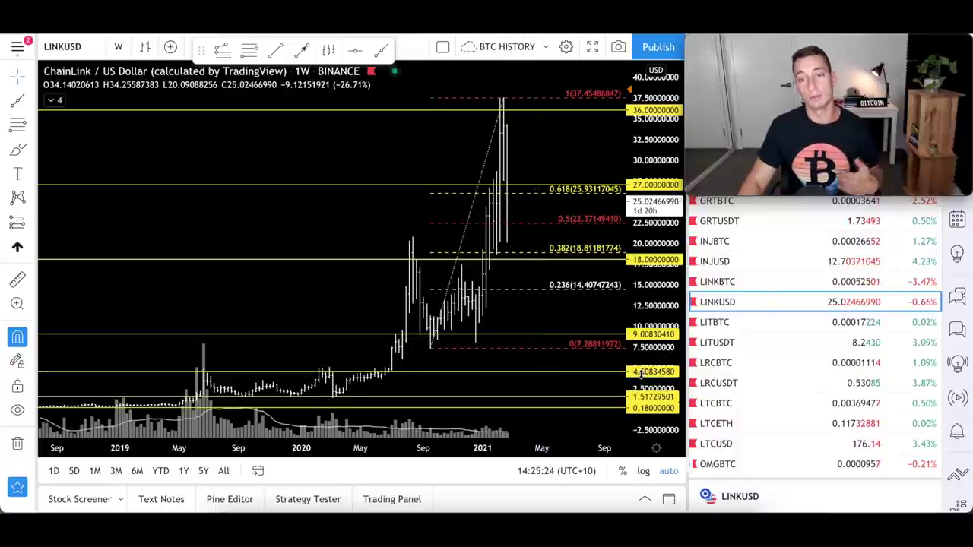
pyautogui.click(564, 373)
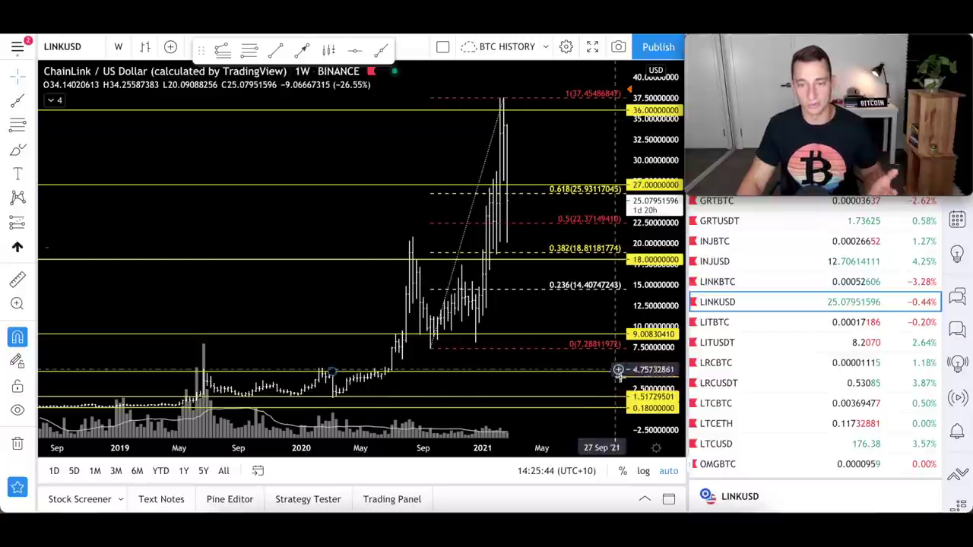
pyautogui.scroll(2, 559, 306)
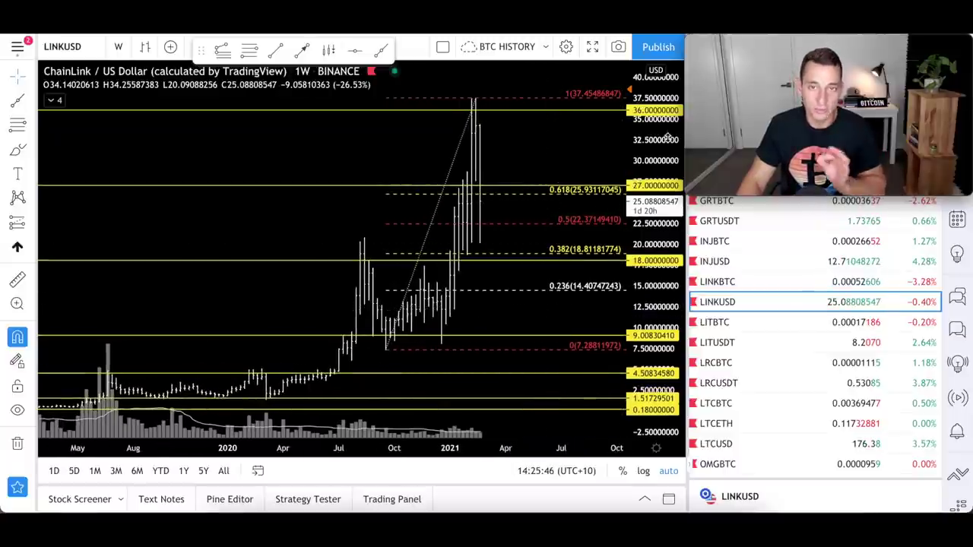
# Brush a rising projection on LINKUSD from the latest price near 25 up to the 45 horizontal level.
pyautogui.moveTo(296, 167); pyautogui.dragTo(267, 279)
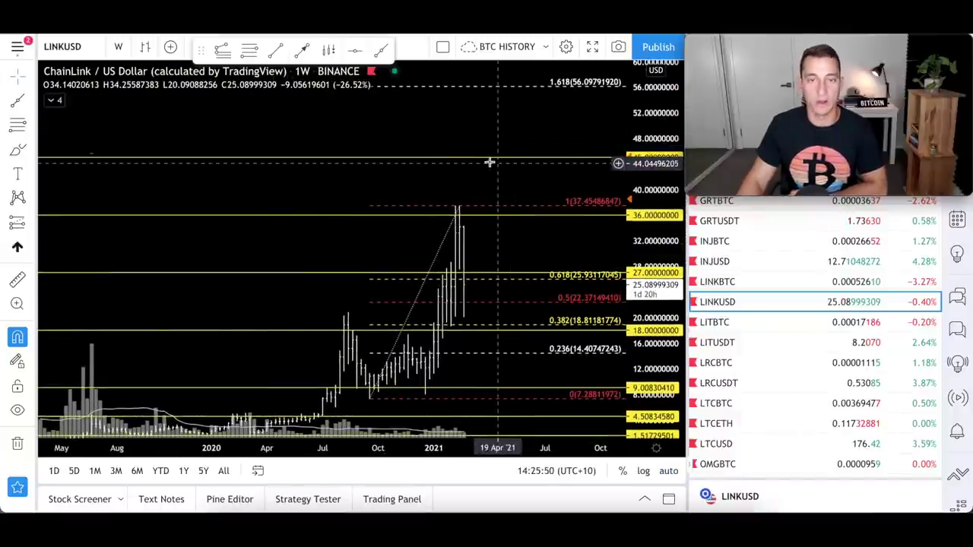
pyautogui.click(478, 161)
pyautogui.click(18, 150)
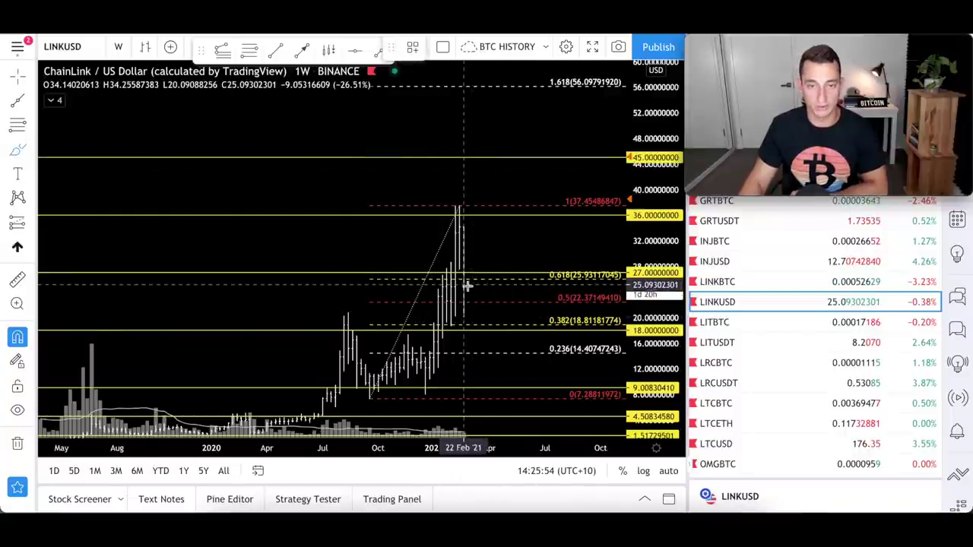
pyautogui.moveTo(467, 286); pyautogui.dragTo(501, 159)
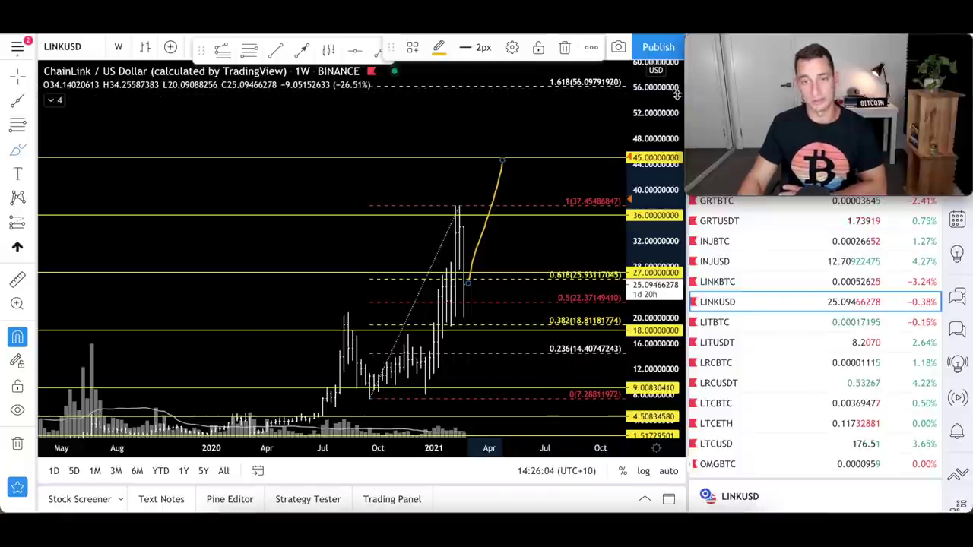
# Place a horizontal line at about 72.5 on LINKUSD, and restore automatic price scaling to inspect the latest weekly bars.
pyautogui.moveTo(675, 91); pyautogui.dragTo(669, 176)
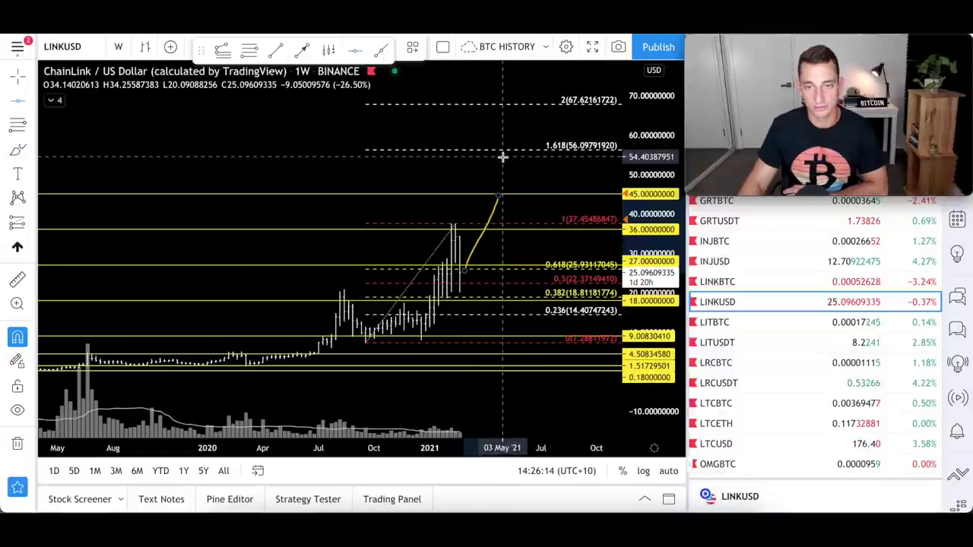
pyautogui.moveTo(502, 157)
pyautogui.mouseDown()
pyautogui.moveTo(516, 159)
pyautogui.moveTo(521, 85)
pyautogui.mouseUp()
pyautogui.moveTo(646, 156); pyautogui.dragTo(652, 214)
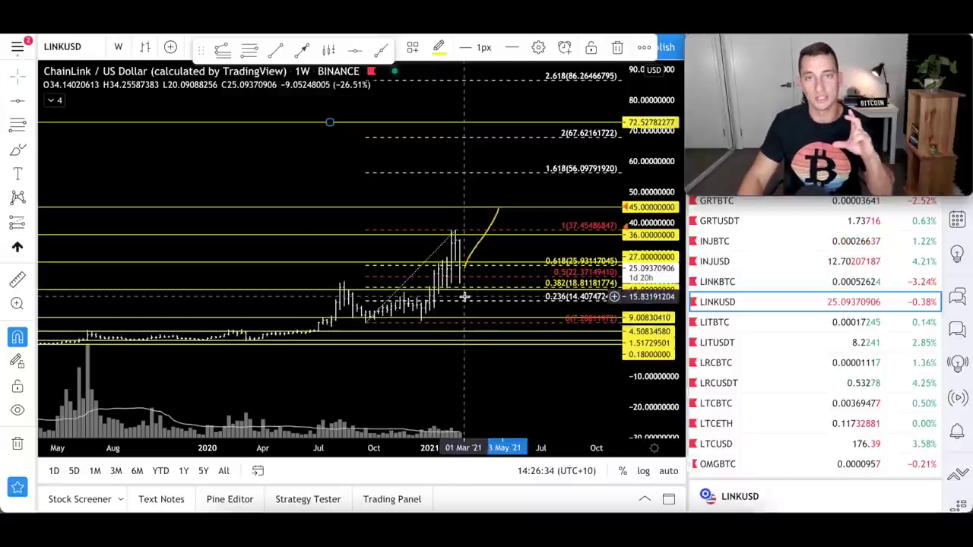
pyautogui.click(668, 471)
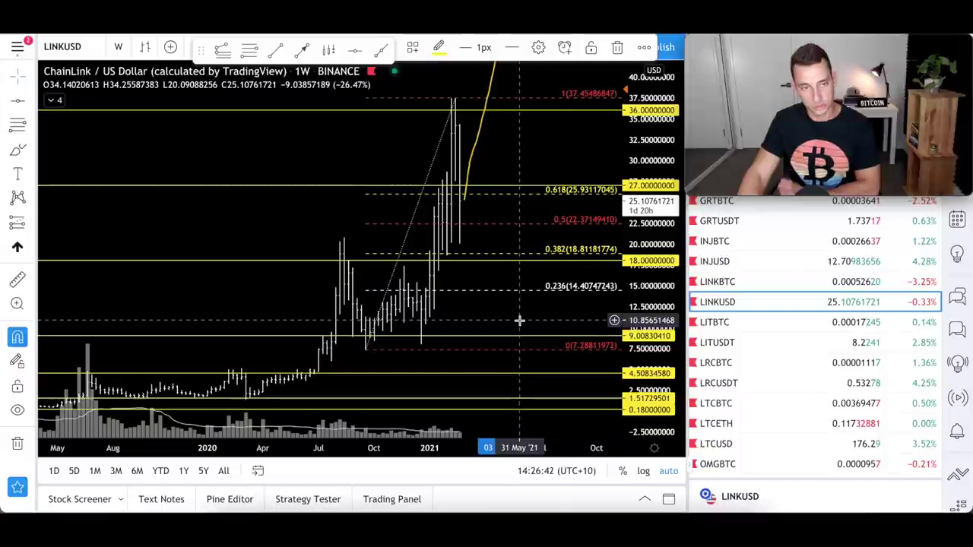
pyautogui.press('Left')
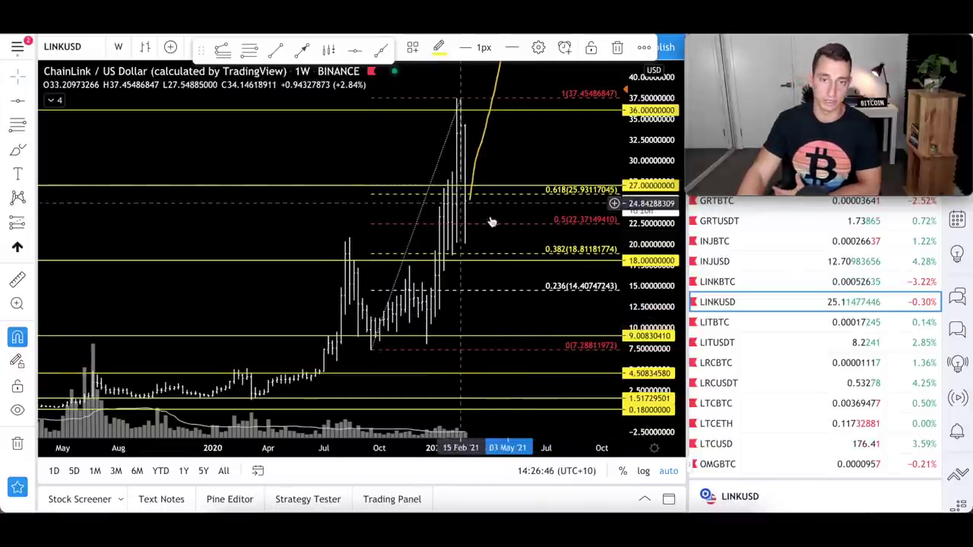
pyautogui.scroll(4, 460, 251)
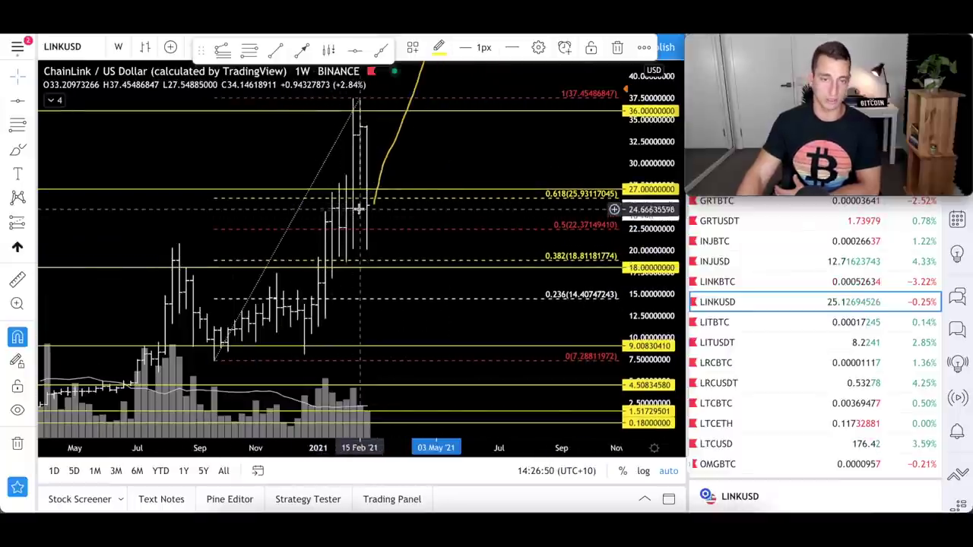
# Open the LINKBTC weekly chart and brush a flat ellipse just above the upper horizontal support, beside the latest bars.
pyautogui.click(748, 283)
pyautogui.scroll(-4, 440, 327)
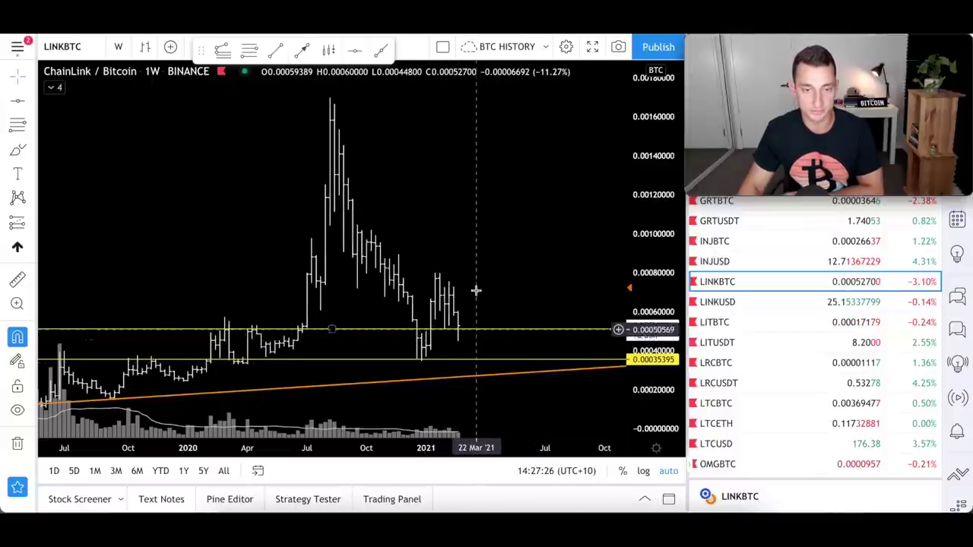
pyautogui.scroll(5, 421, 256)
pyautogui.moveTo(560, 206); pyautogui.dragTo(562, 205)
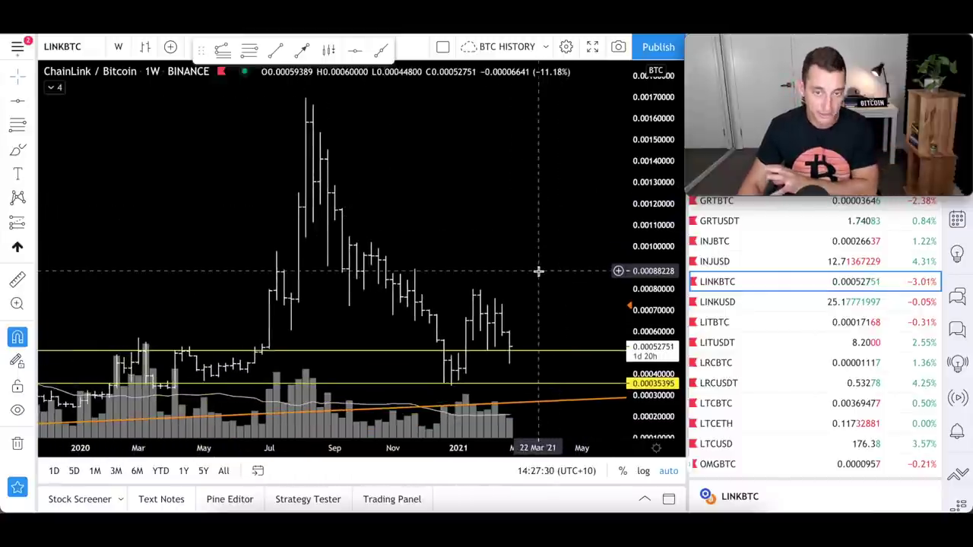
pyautogui.scroll(3, 537, 271)
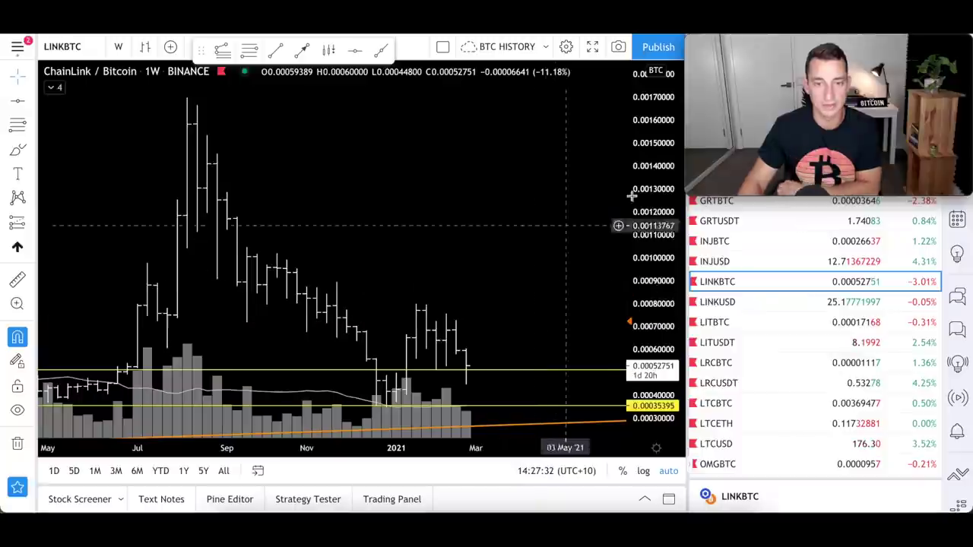
pyautogui.moveTo(661, 148); pyautogui.dragTo(433, 320)
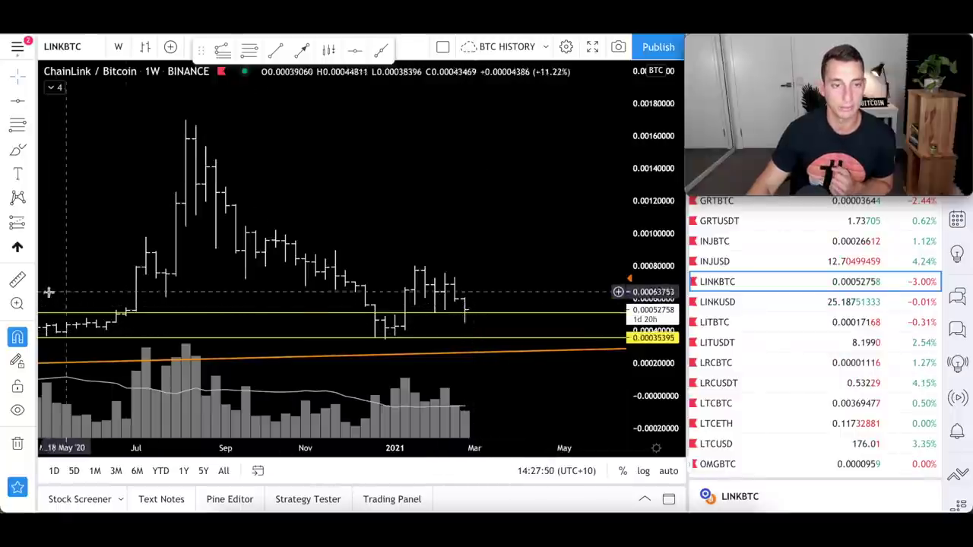
pyautogui.click(18, 155)
pyautogui.moveTo(480, 294)
pyautogui.mouseDown()
pyautogui.moveTo(465, 311)
pyautogui.moveTo(544, 305)
pyautogui.moveTo(478, 294)
pyautogui.mouseUp()
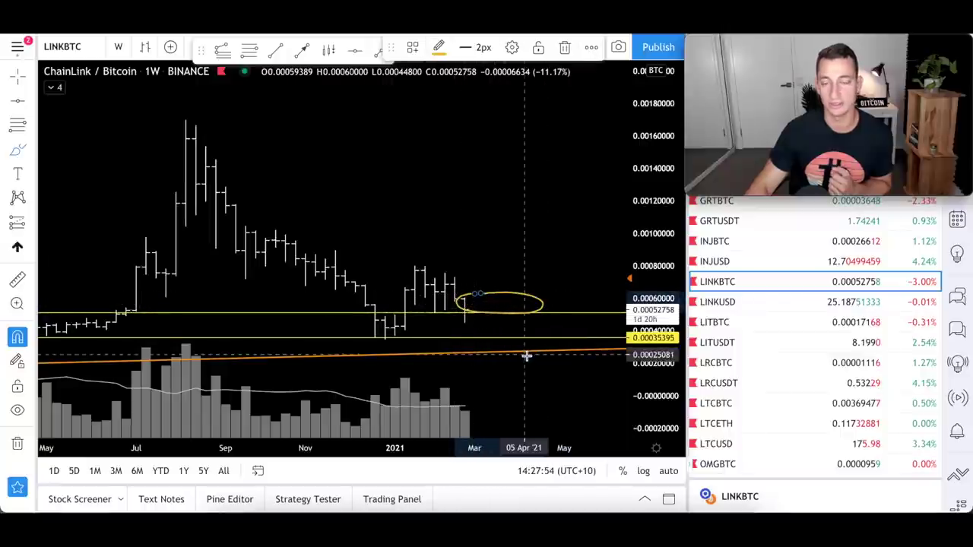
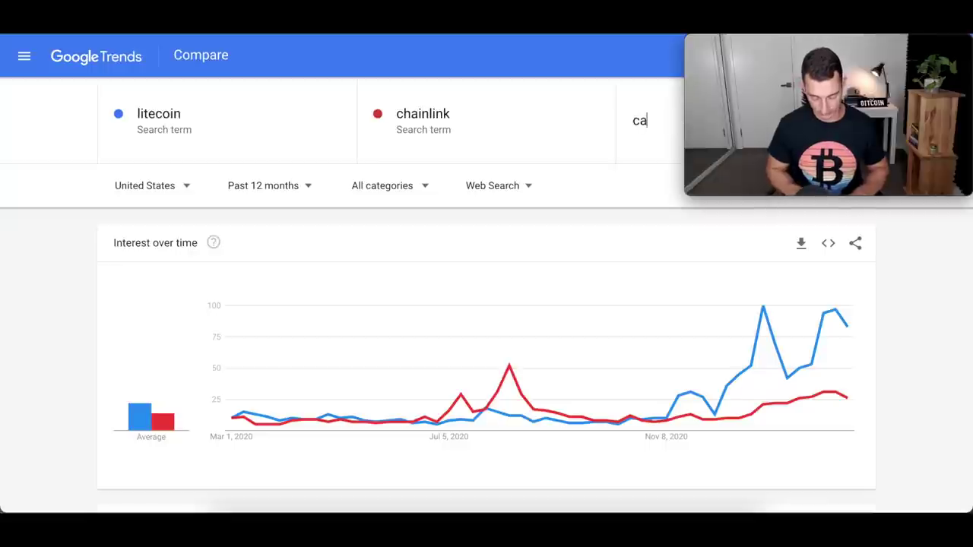
# Switch to Google Trends, add cardano to the litecoin and chainlink comparison and examine its latest search interest.
pyautogui.press('Return')
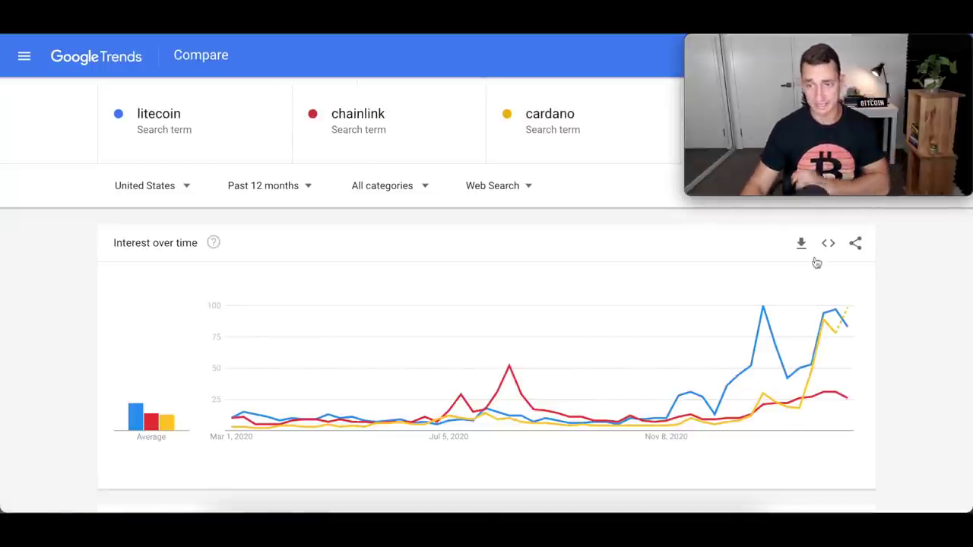
pyautogui.moveTo(848, 312)
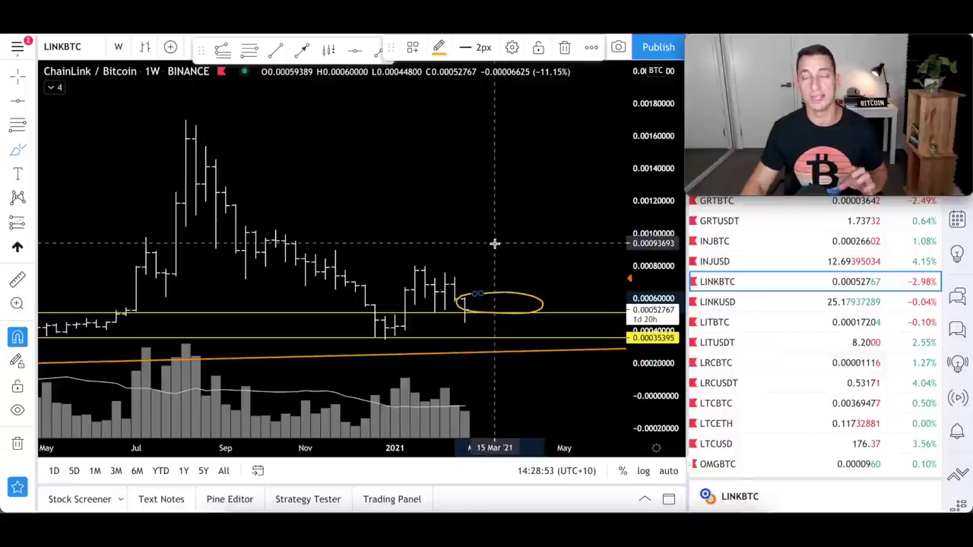
# Return to TradingView and show LINKBTC's full history on a logarithmic price scale to examine its rising trendline.
pyautogui.scroll(-5, 476, 306)
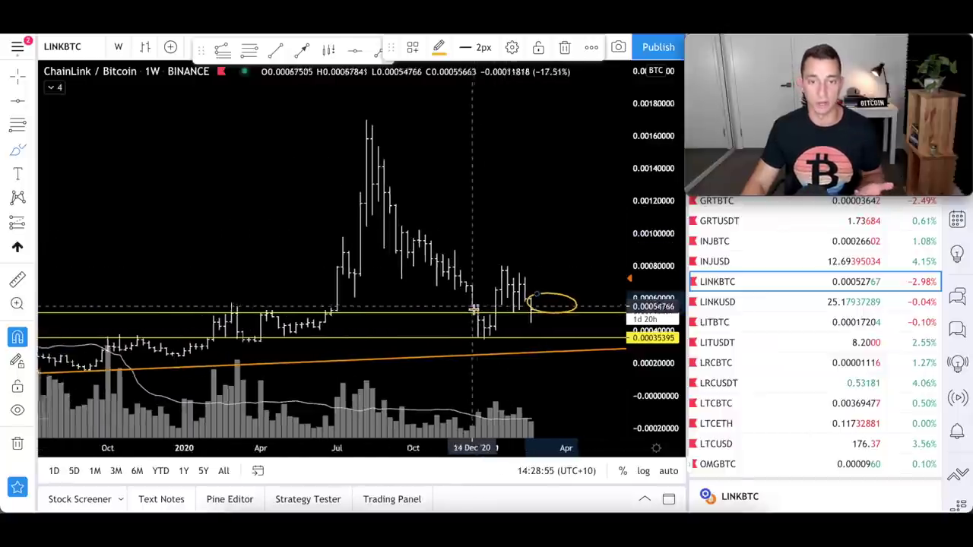
pyautogui.scroll(-5, 441, 352)
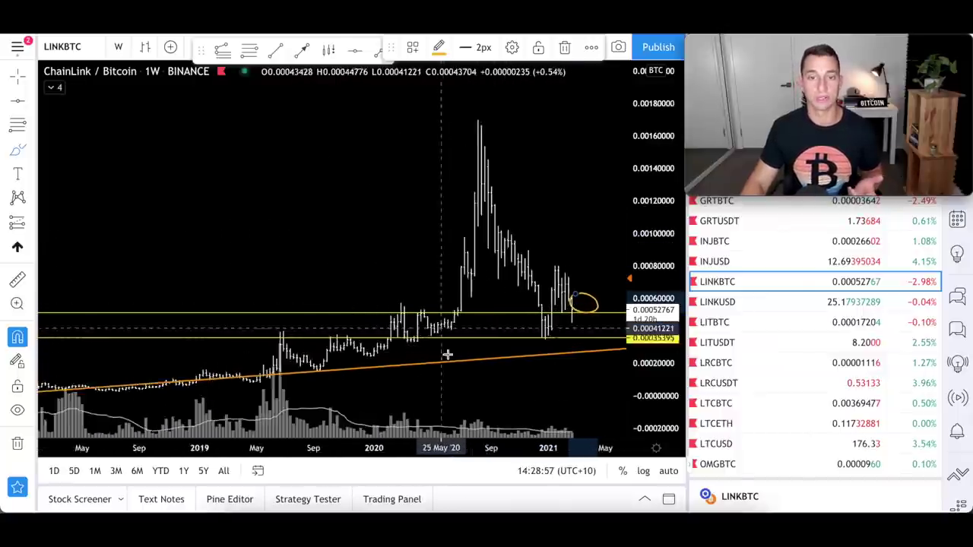
pyautogui.hscroll(3, 441, 363)
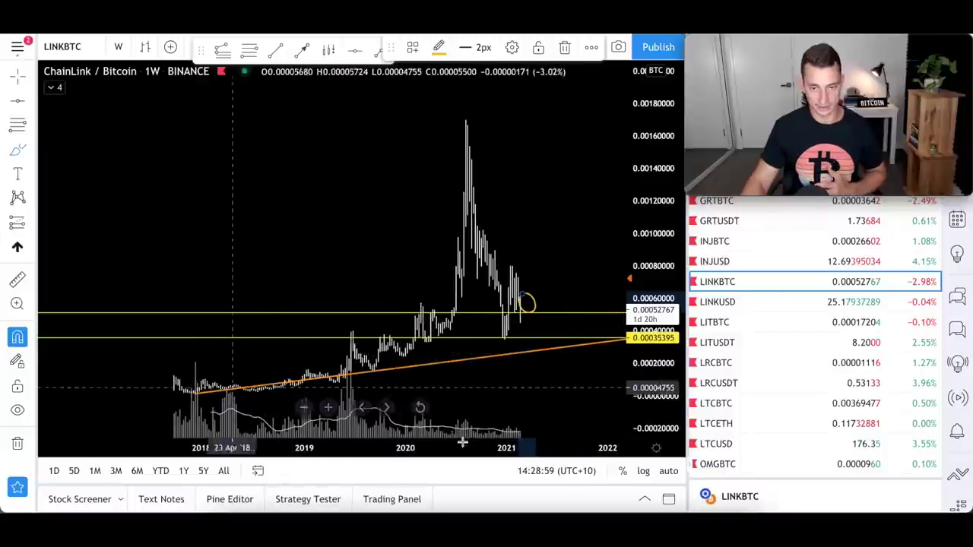
pyautogui.click(643, 471)
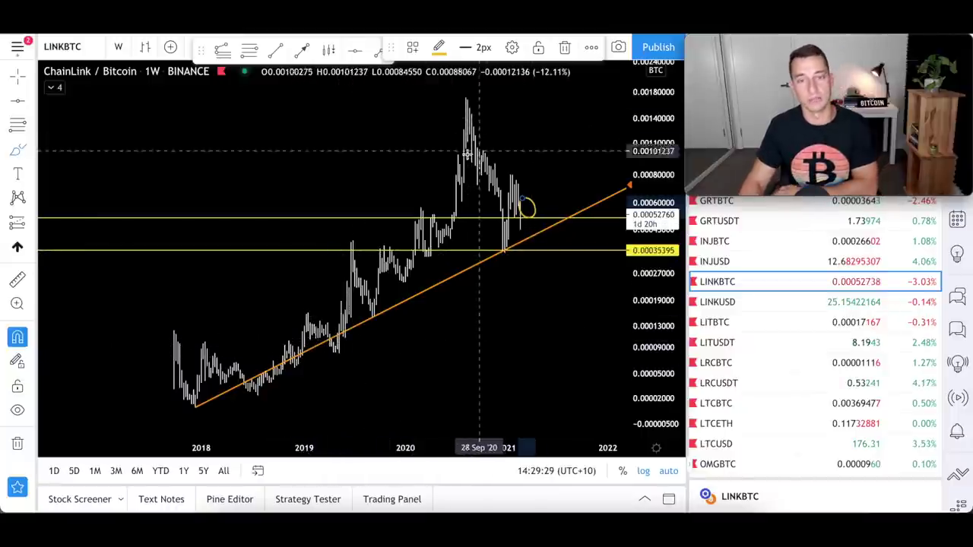
pyautogui.click(500, 250)
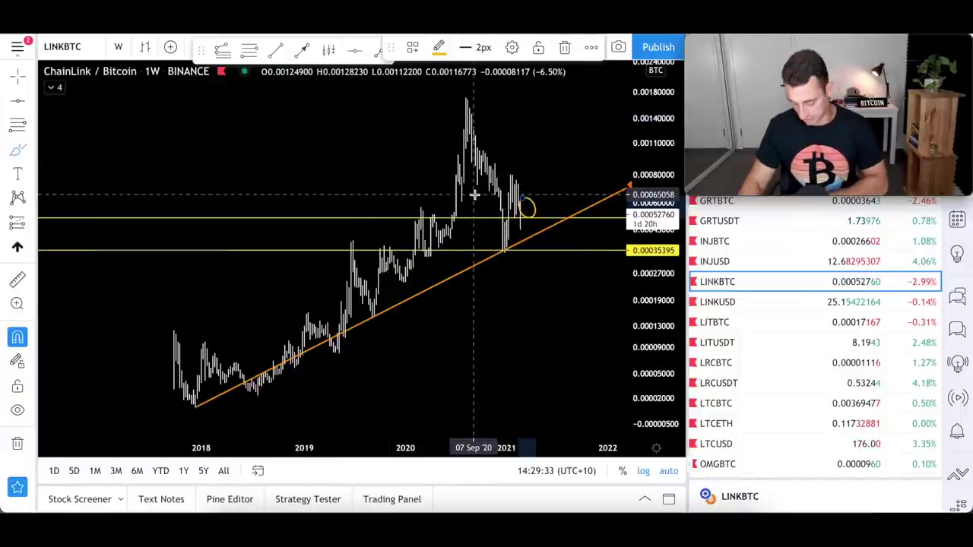
# Replace the ellipse on LINKBTC with a nearly flat wave above the upper support and a two-peak path reaching about 0.0014.
pyautogui.click(527, 202)
pyautogui.moveTo(527, 202); pyautogui.dragTo(570, 207)
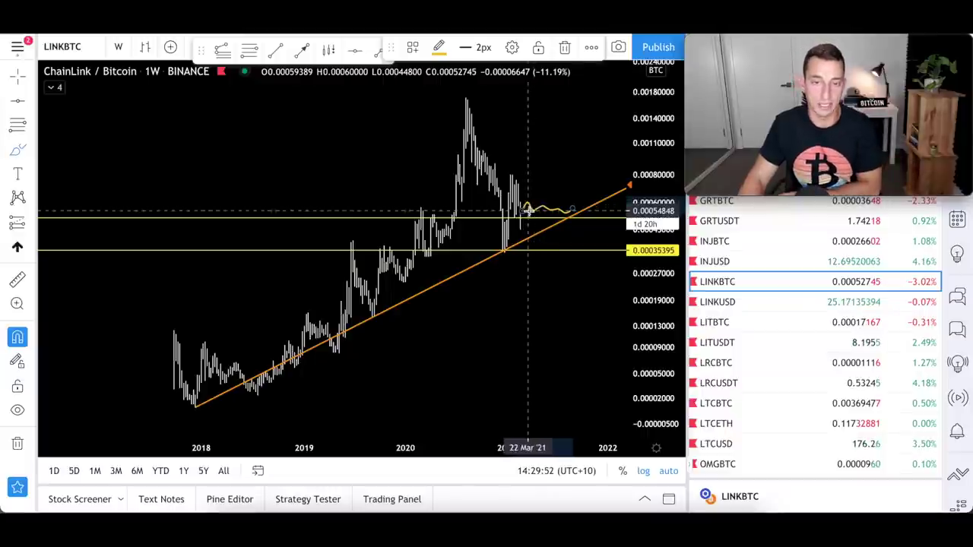
pyautogui.moveTo(526, 190)
pyautogui.mouseDown()
pyautogui.moveTo(540, 150)
pyautogui.moveTo(560, 132)
pyautogui.moveTo(589, 168)
pyautogui.moveTo(608, 148)
pyautogui.moveTo(619, 169)
pyautogui.mouseUp()
pyautogui.moveTo(614, 213); pyautogui.dragTo(577, 213)
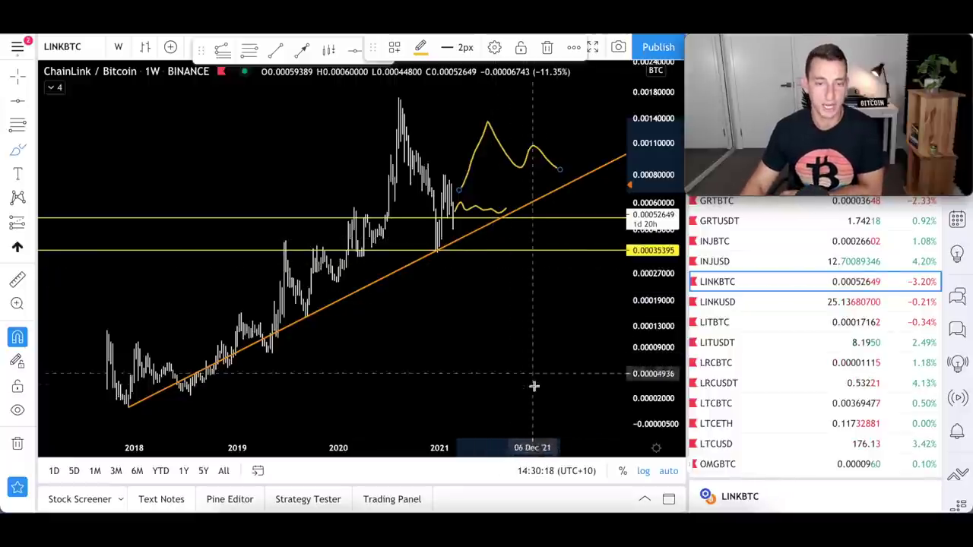
# Circle LINKBTC's low at the rising trendline near 0.00035 and brush a rising stroke just above that trendline beside the latest bars.
pyautogui.click(439, 263)
pyautogui.moveTo(439, 262); pyautogui.dragTo(437, 243)
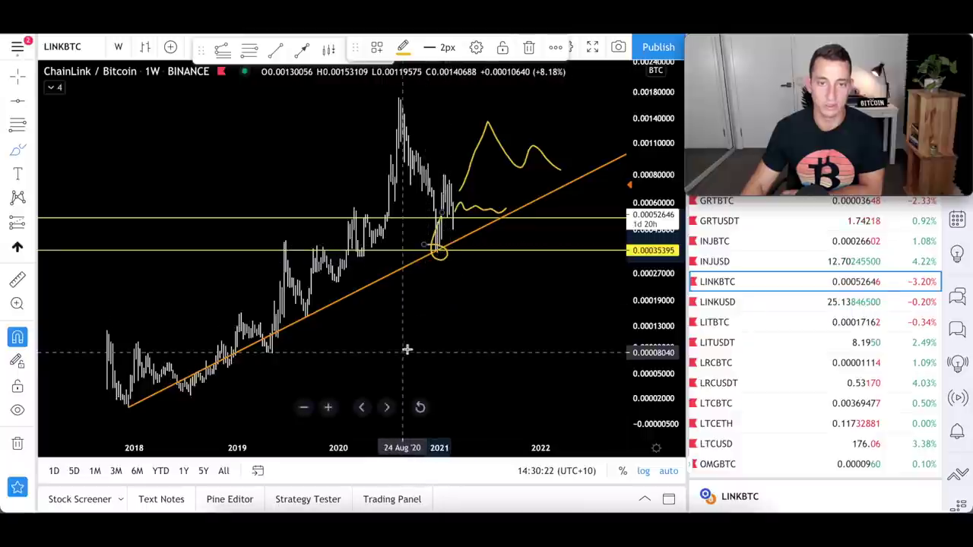
pyautogui.click(463, 230)
pyautogui.moveTo(464, 231)
pyautogui.mouseDown()
pyautogui.moveTo(462, 221)
pyautogui.moveTo(479, 236)
pyautogui.moveTo(495, 225)
pyautogui.moveTo(521, 177)
pyautogui.moveTo(530, 196)
pyautogui.mouseUp()
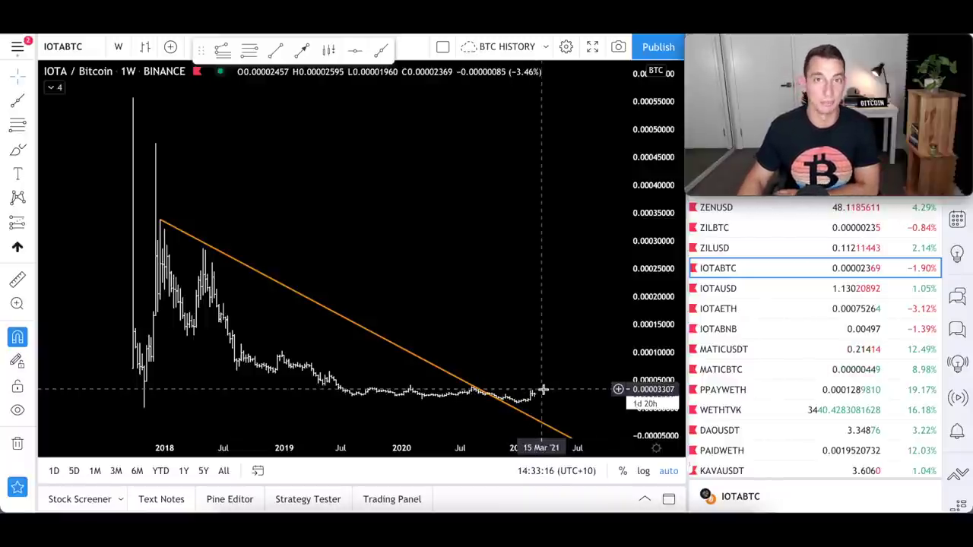
# Show IOTABTC on a logarithmic price scale with its falling trendline in view and place a horizontal line at about 0.00001838.
pyautogui.hscroll(-2, 530, 344)
pyautogui.hscroll(1, 531, 344)
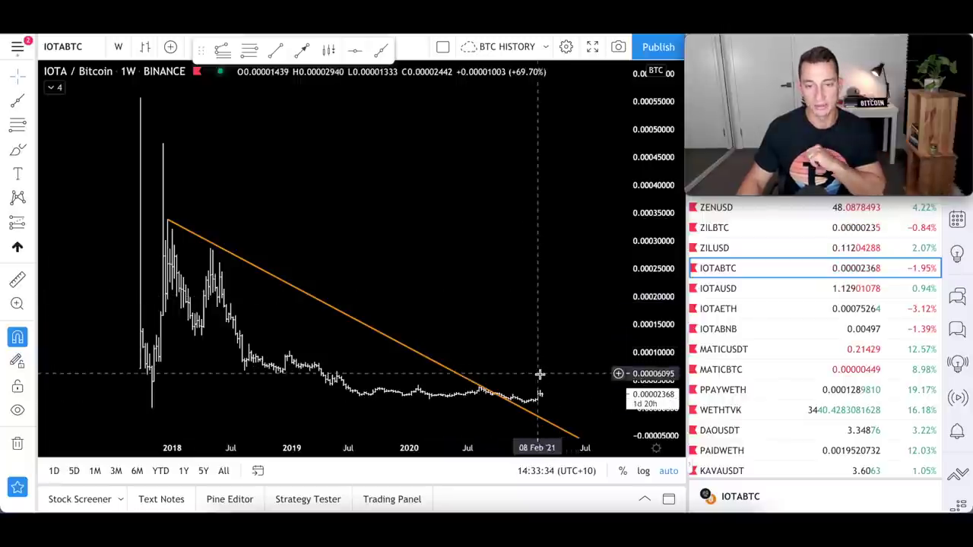
pyautogui.click(643, 472)
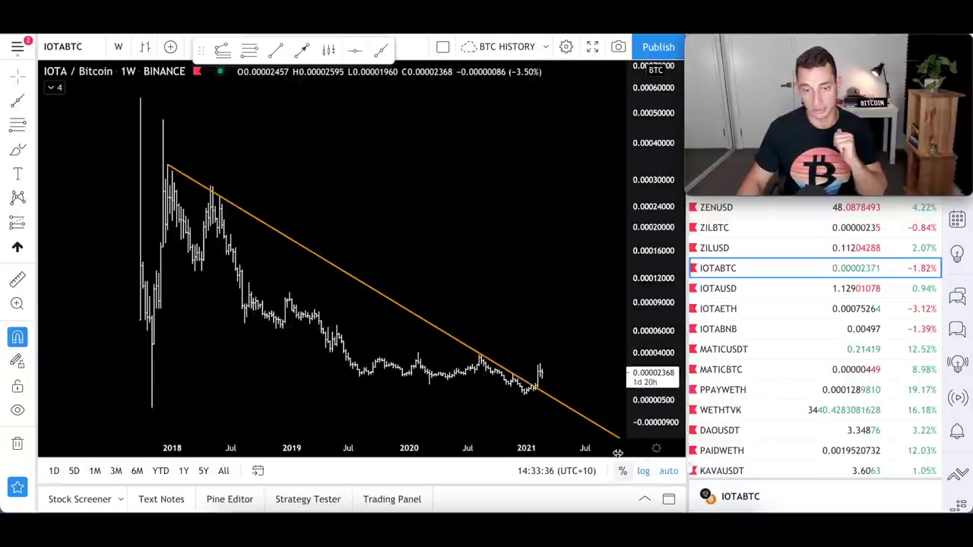
pyautogui.scroll(4, 554, 360)
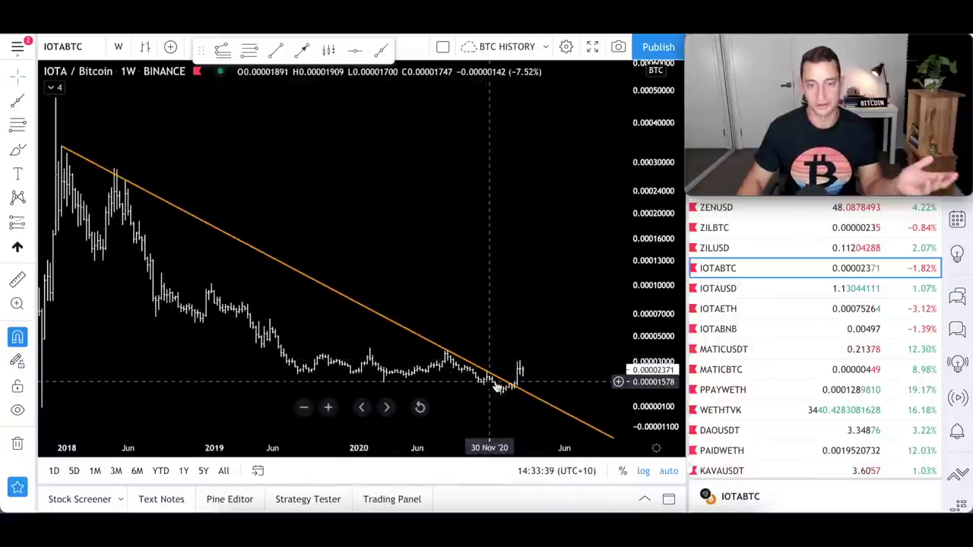
pyautogui.moveTo(494, 318); pyautogui.dragTo(541, 315)
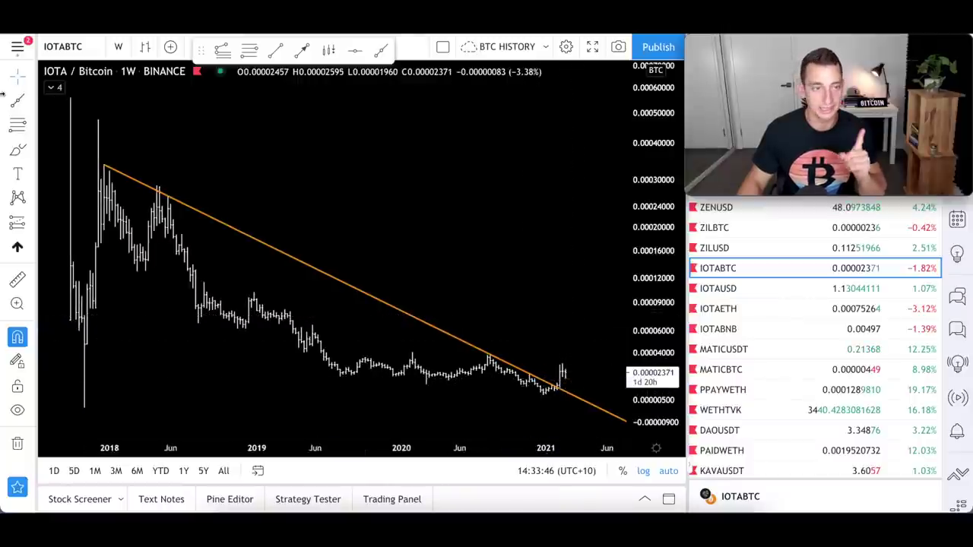
pyautogui.click(449, 380)
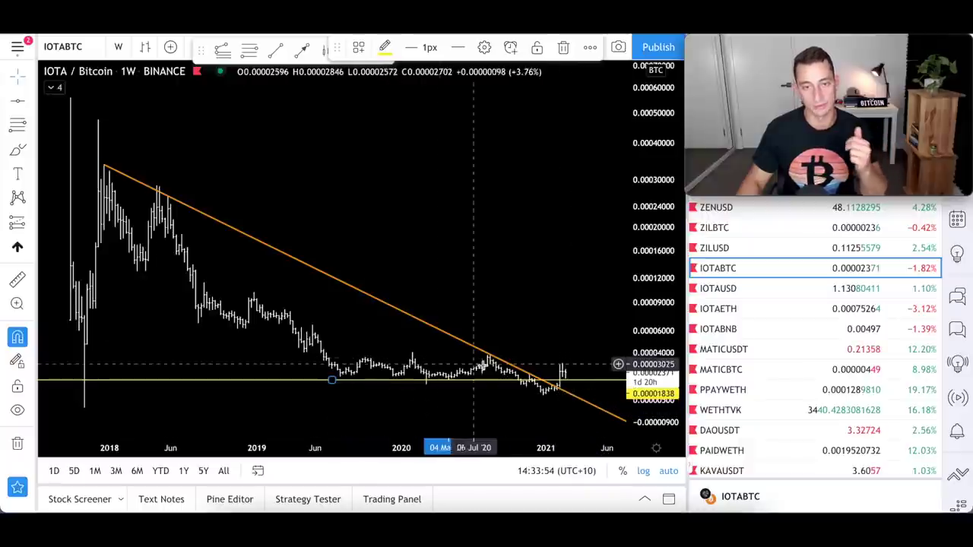
# Swing the end of IOTABTC's falling trendline to about 0.0000955 in September 2018 and return it to the August 2020 high.
pyautogui.moveTo(492, 356); pyautogui.dragTo(213, 285)
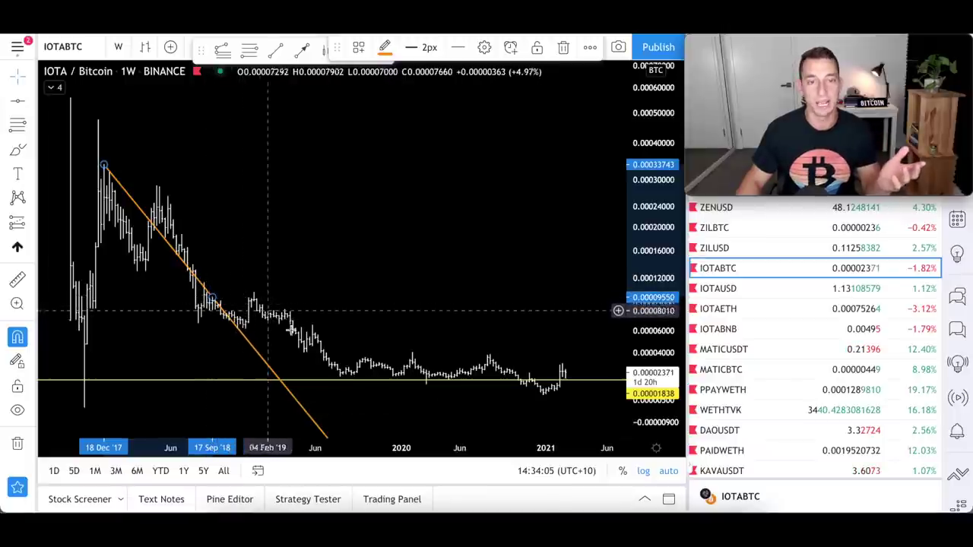
pyautogui.click(218, 294)
pyautogui.moveTo(218, 293); pyautogui.dragTo(491, 355)
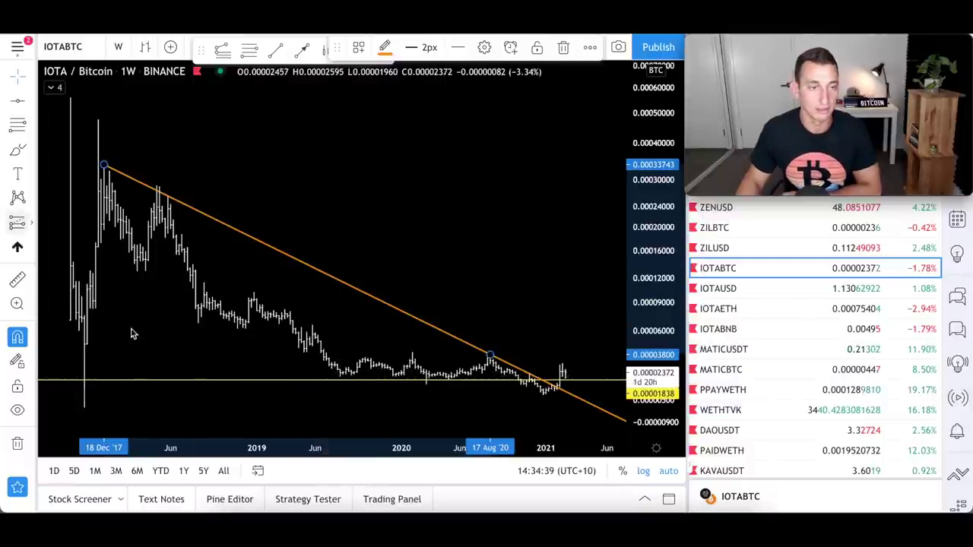
# Brush rings around five IOTABTC lows along the horizontal support line, from September 2019 to November 2020.
pyautogui.hotkey('alt', 'b')
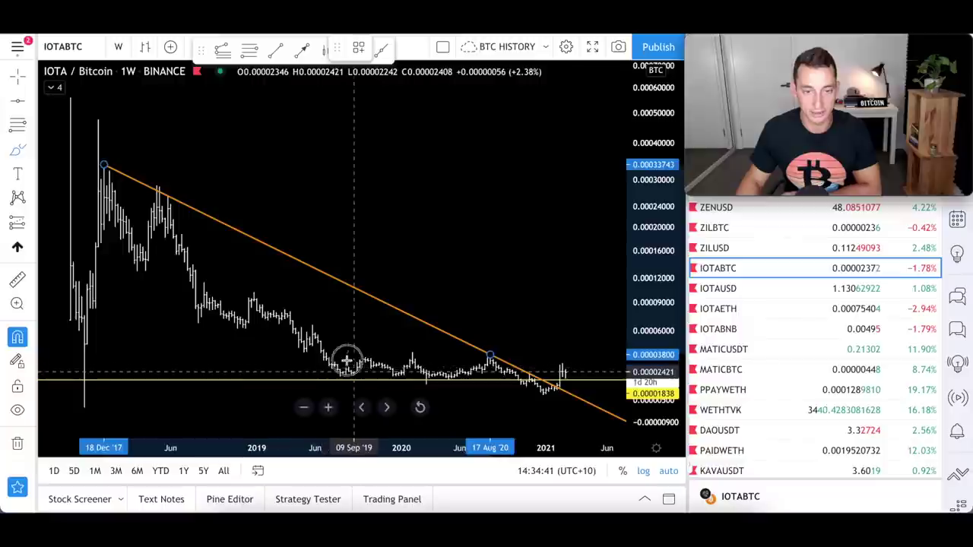
pyautogui.moveTo(347, 360); pyautogui.dragTo(347, 370)
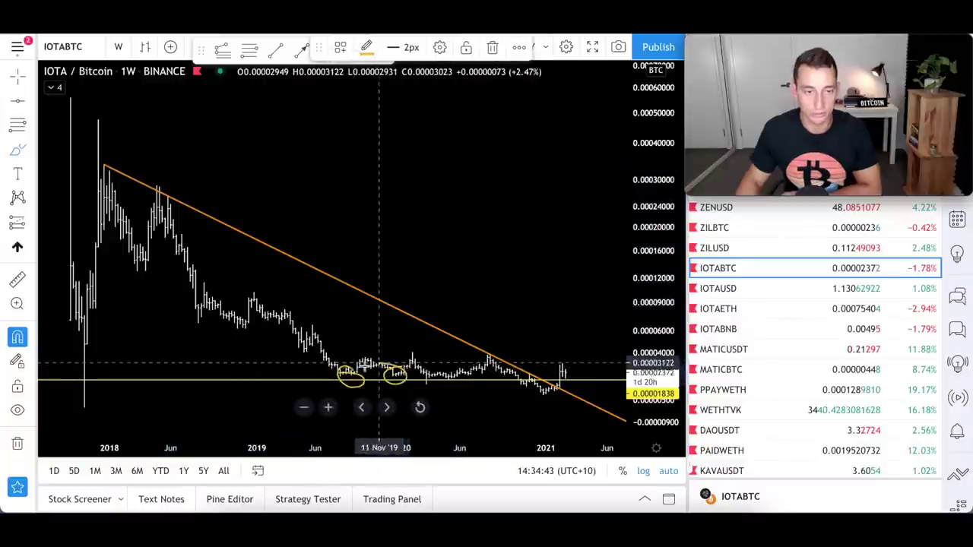
pyautogui.moveTo(434, 393)
pyautogui.mouseDown()
pyautogui.moveTo(454, 376)
pyautogui.moveTo(442, 385)
pyautogui.mouseUp()
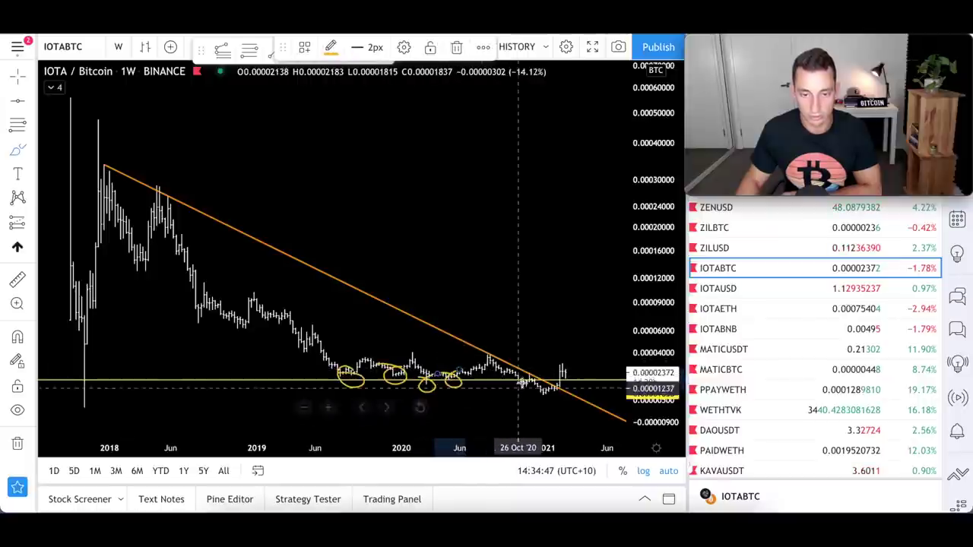
pyautogui.moveTo(524, 372)
pyautogui.mouseDown()
pyautogui.moveTo(506, 391)
pyautogui.moveTo(532, 375)
pyautogui.mouseUp()
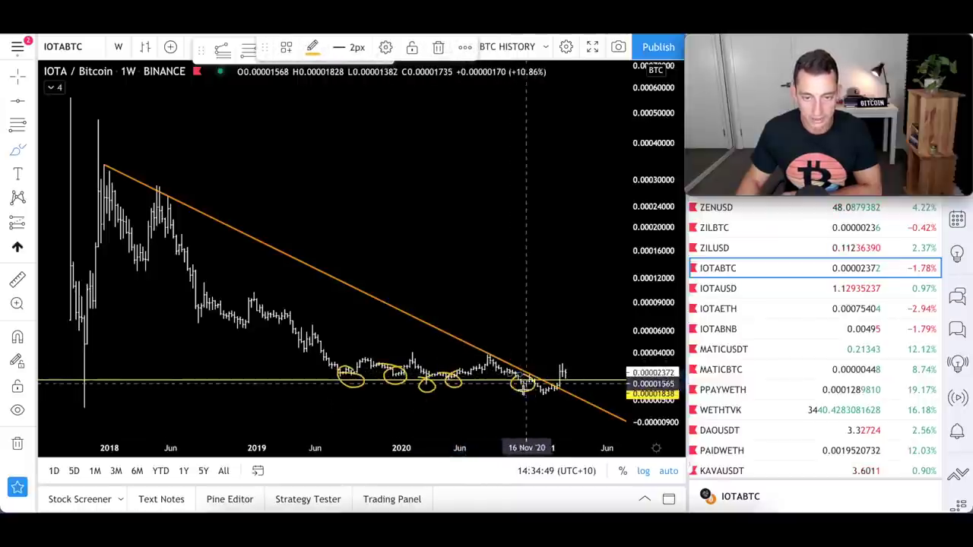
# Brush the rise off the early 2021 low, an arrow at the trendline breakout and loops around the latest IOTABTC bars.
pyautogui.scroll(5, 526, 384)
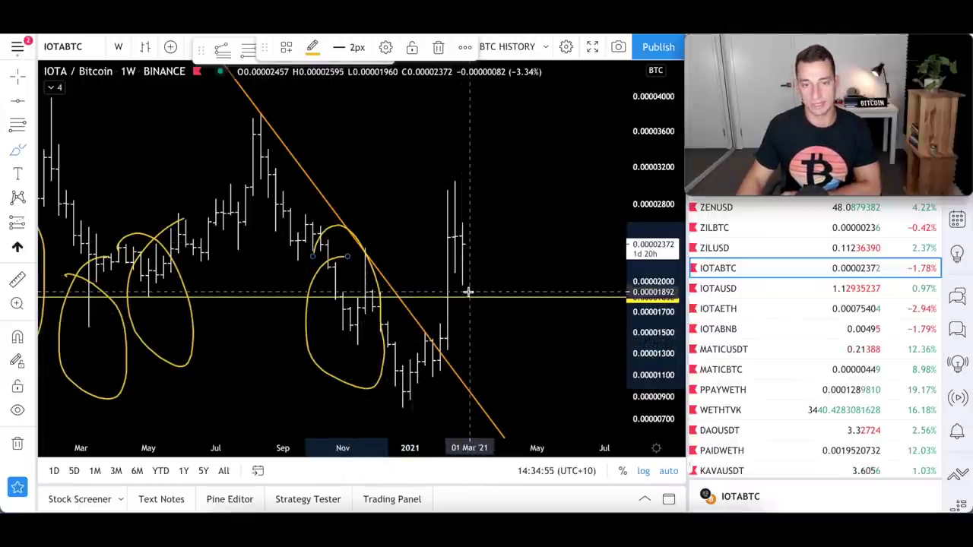
pyautogui.scroll(-1, 471, 292)
pyautogui.scroll(-3, 471, 292)
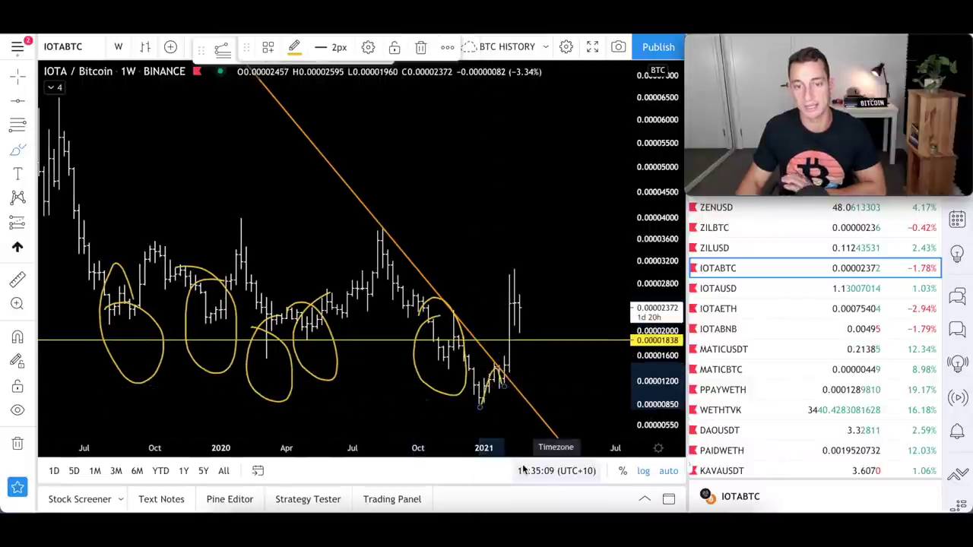
pyautogui.moveTo(513, 276)
pyautogui.mouseDown()
pyautogui.moveTo(487, 281)
pyautogui.moveTo(474, 315)
pyautogui.moveTo(468, 289)
pyautogui.moveTo(451, 322)
pyautogui.mouseUp()
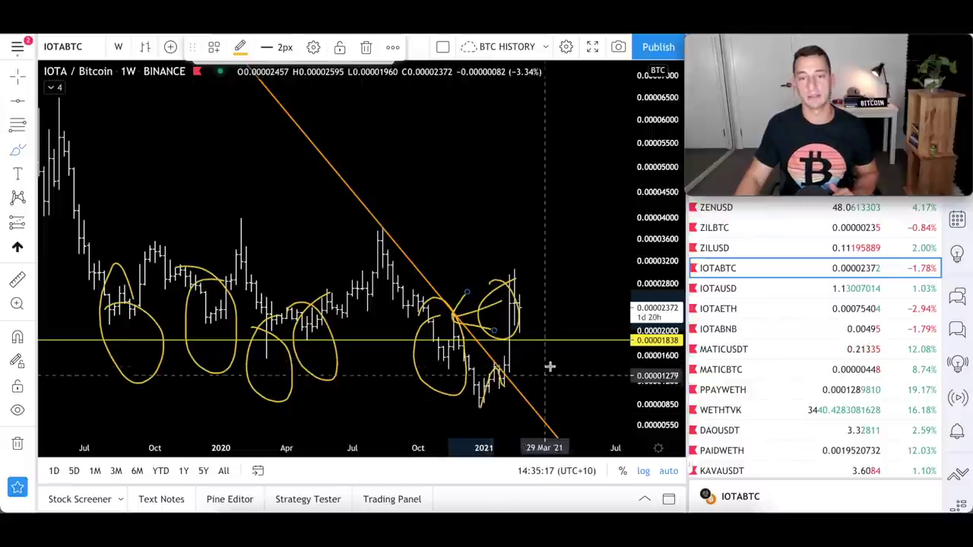
pyautogui.moveTo(514, 365)
pyautogui.mouseDown()
pyautogui.moveTo(469, 402)
pyautogui.moveTo(482, 380)
pyautogui.moveTo(480, 394)
pyautogui.moveTo(531, 371)
pyautogui.moveTo(492, 352)
pyautogui.moveTo(509, 348)
pyautogui.moveTo(540, 301)
pyautogui.moveTo(586, 347)
pyautogui.moveTo(501, 357)
pyautogui.mouseUp()
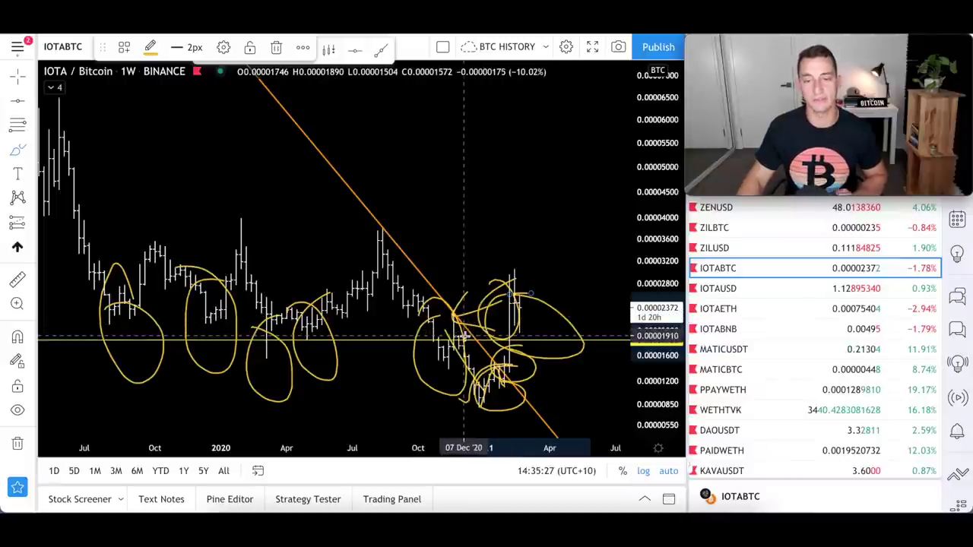
pyautogui.moveTo(387, 229)
pyautogui.mouseDown()
pyautogui.moveTo(523, 271)
pyautogui.moveTo(522, 262)
pyautogui.mouseUp()
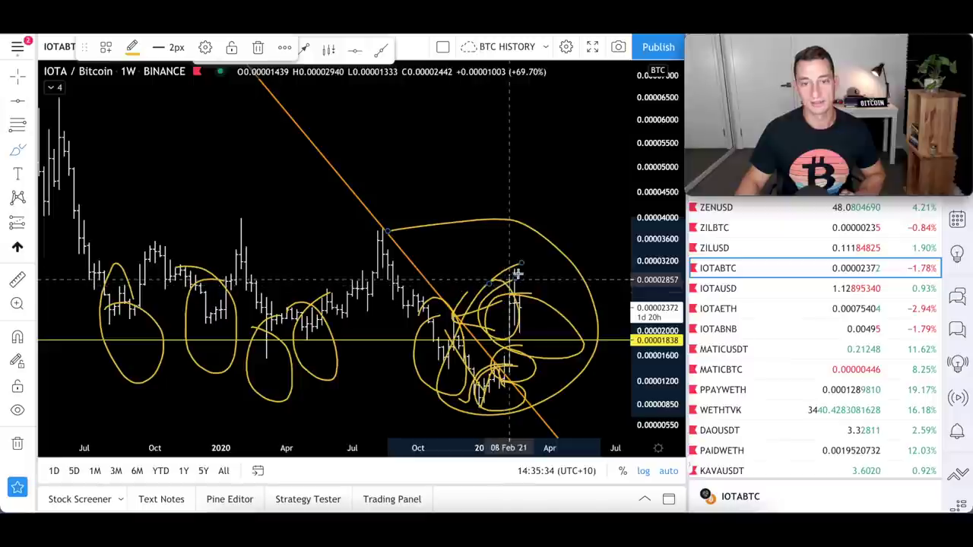
# Delete the loops around the latest bars and the November 2020 ring, keeping the breakout arrow and the rising stroke.
pyautogui.scroll(-5, 532, 264)
pyautogui.scroll(-3, 532, 264)
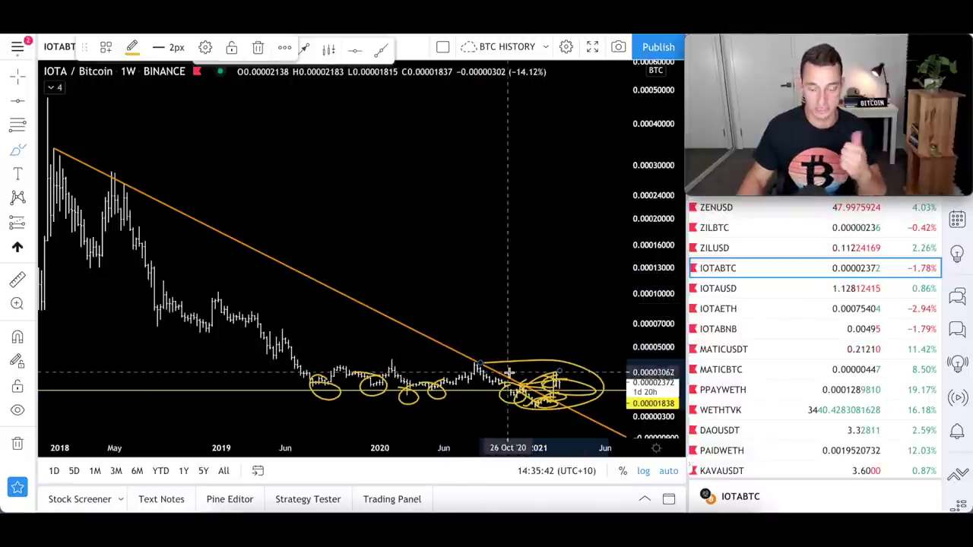
pyautogui.press('Delete')
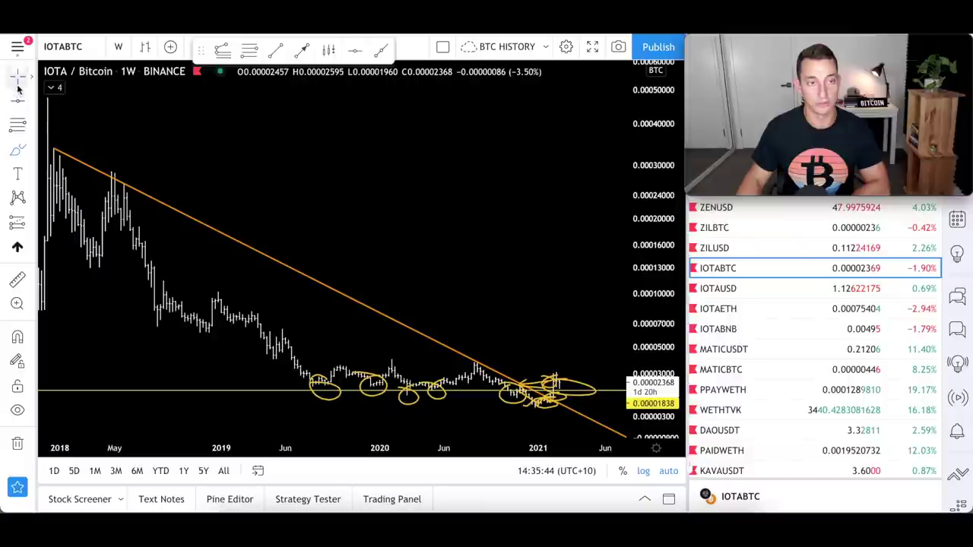
pyautogui.click(552, 384)
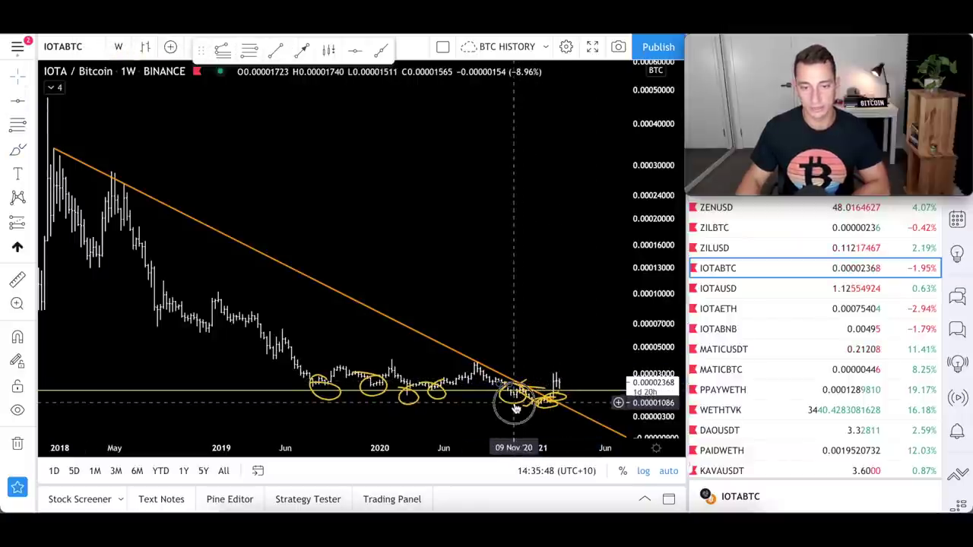
pyautogui.click(544, 412)
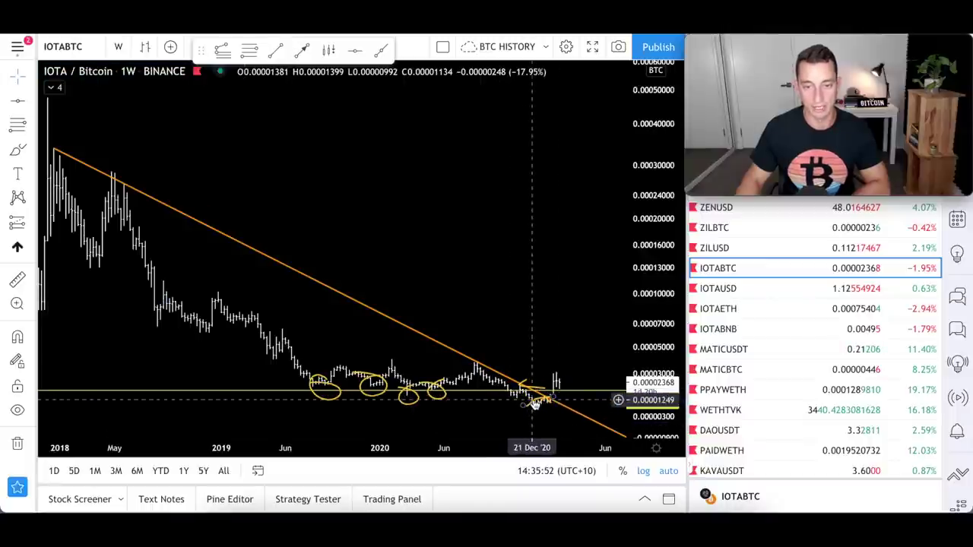
# Measure IOTABTC's potential rise from the latest bar to the March 2018 low and to the May 2018 high.
pyautogui.click(16, 285)
pyautogui.scroll(-2, 408, 282)
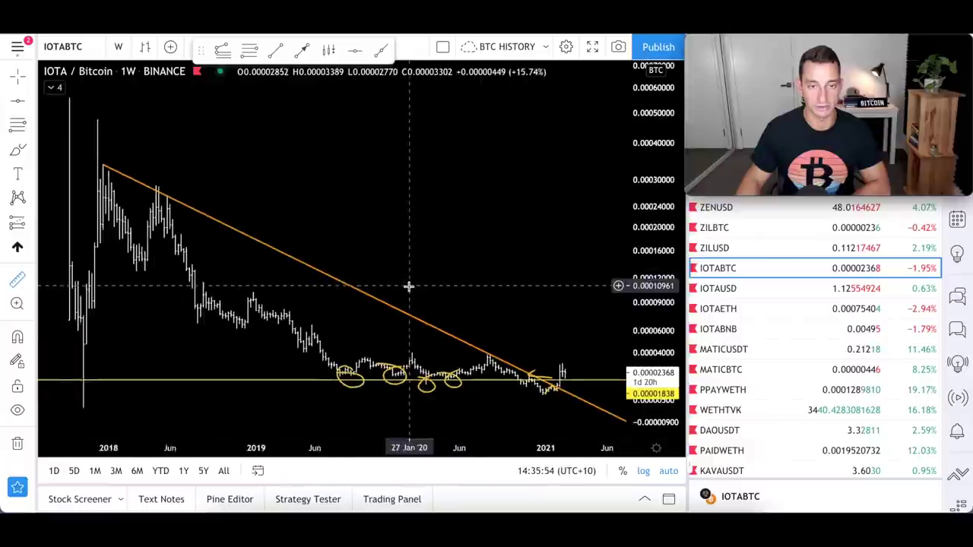
pyautogui.click(566, 373)
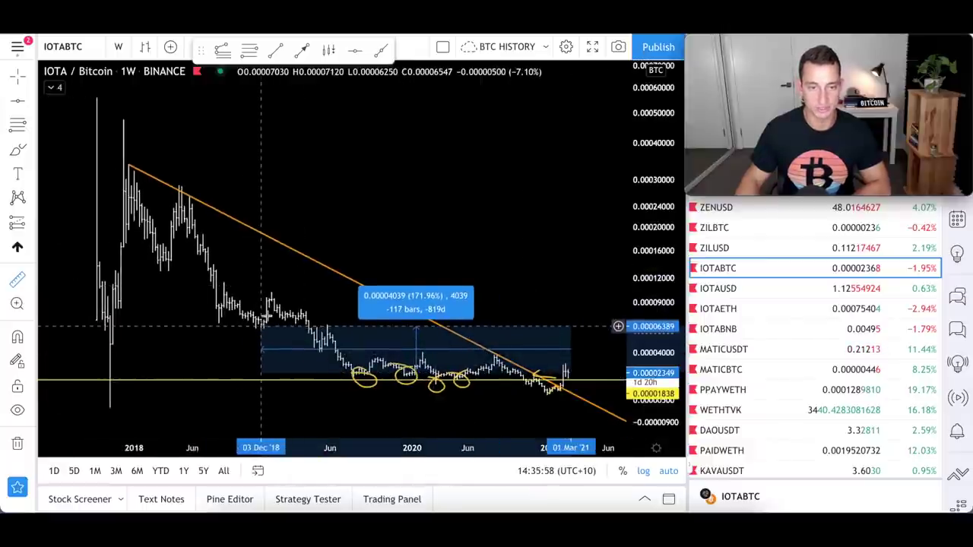
pyautogui.click(168, 258)
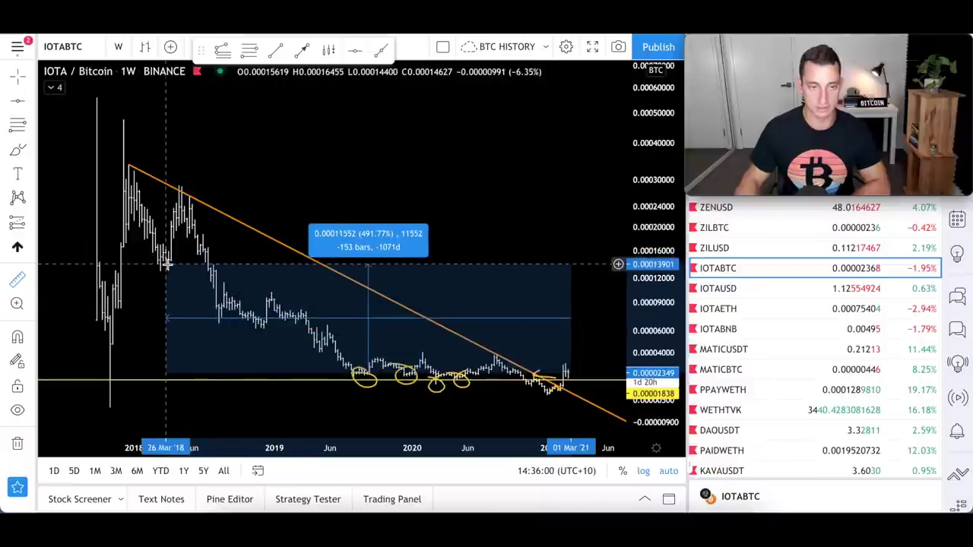
pyautogui.click(571, 372)
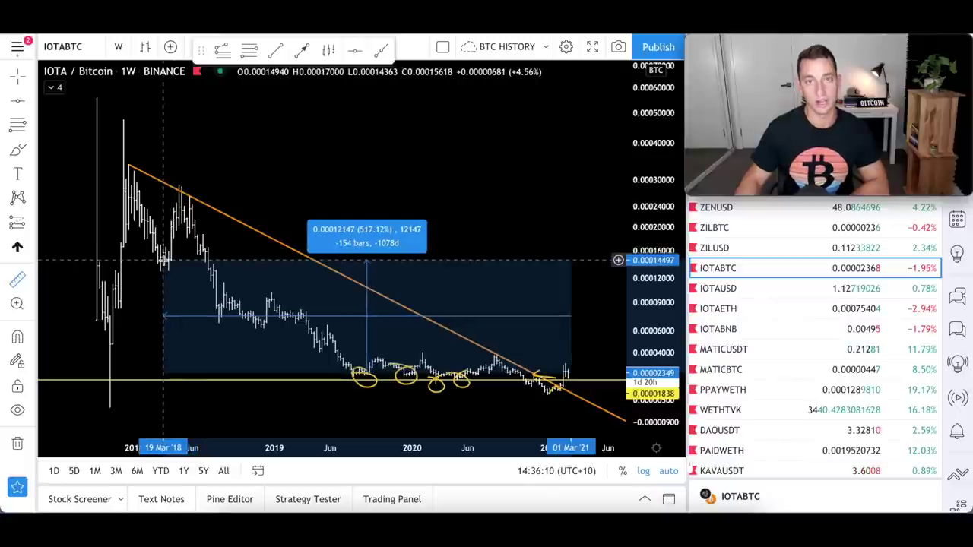
pyautogui.click(182, 187)
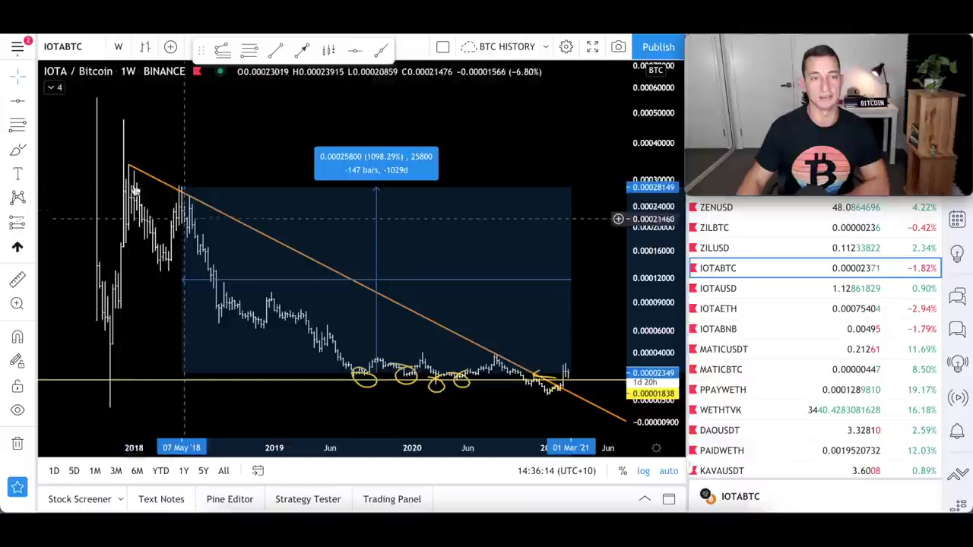
# Measure another upward price range from the latest IOTABTC bar back across the 2019 and late 2018 decline.
pyautogui.click(16, 279)
pyautogui.click(570, 374)
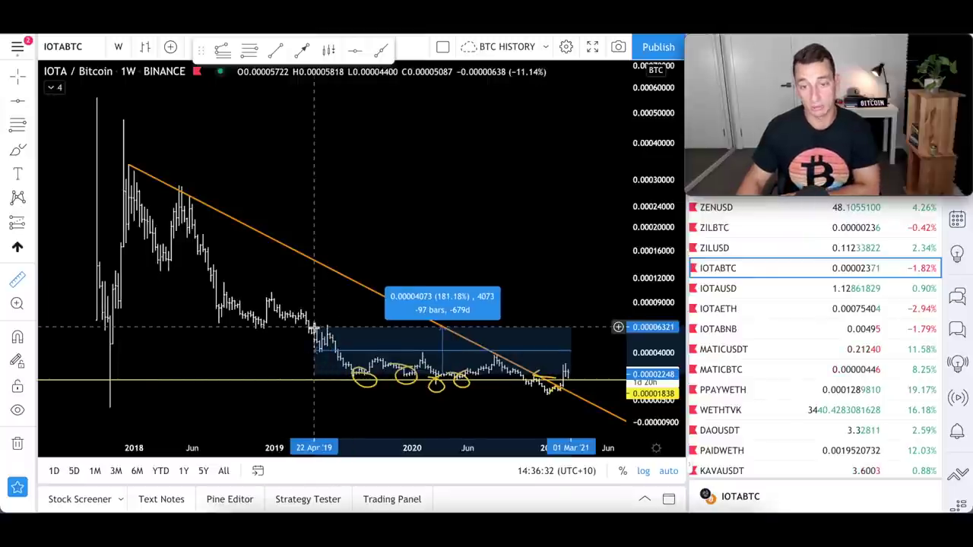
pyautogui.click(239, 260)
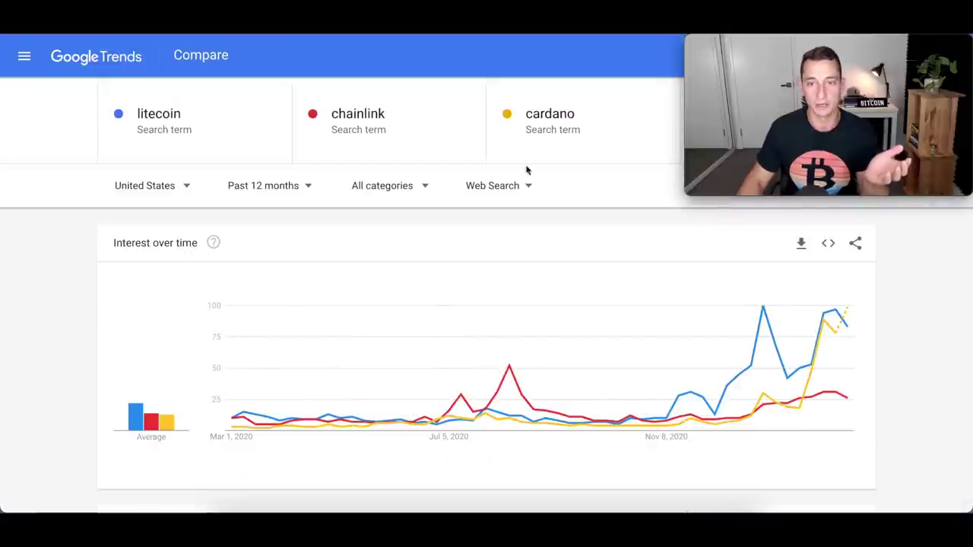
# Replace the comparison term cardano with iota to compare its search interest with litecoin and chainlink.
pyautogui.click(543, 112)
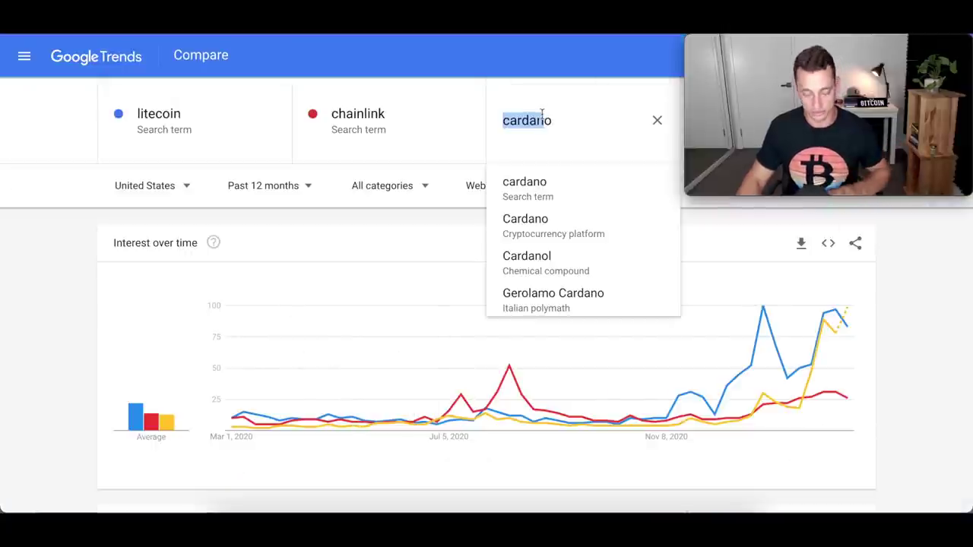
pyautogui.write('a')
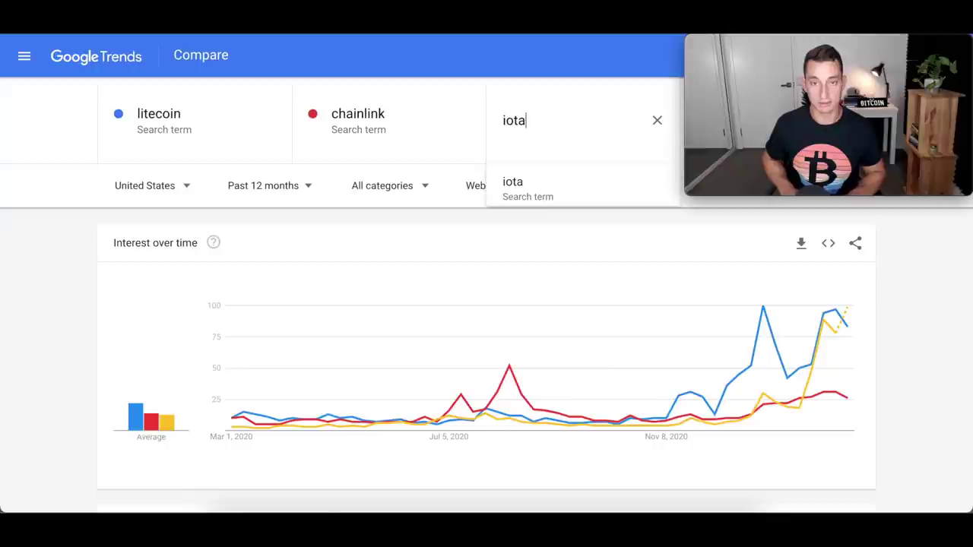
pyautogui.press('Return')
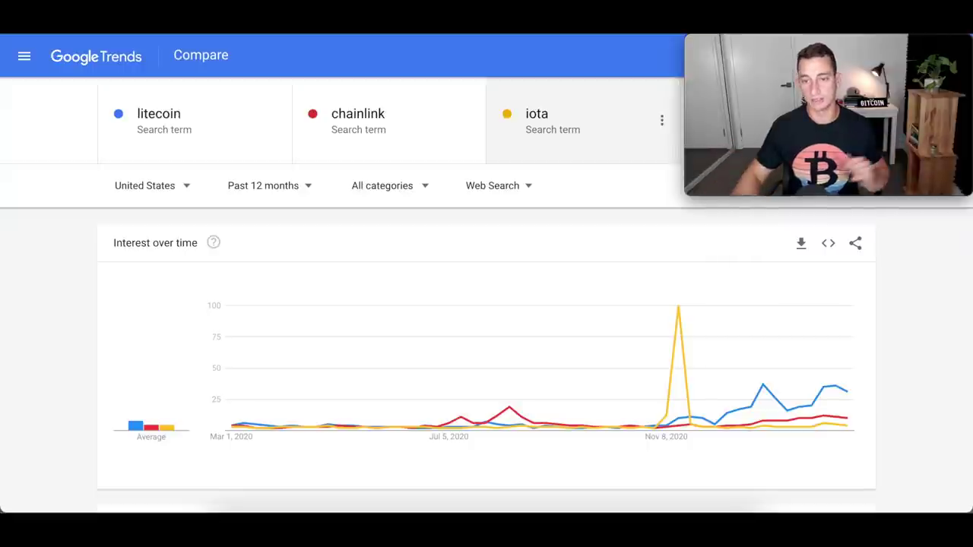
pyautogui.moveTo(799, 401)
pyautogui.moveTo(679, 310)
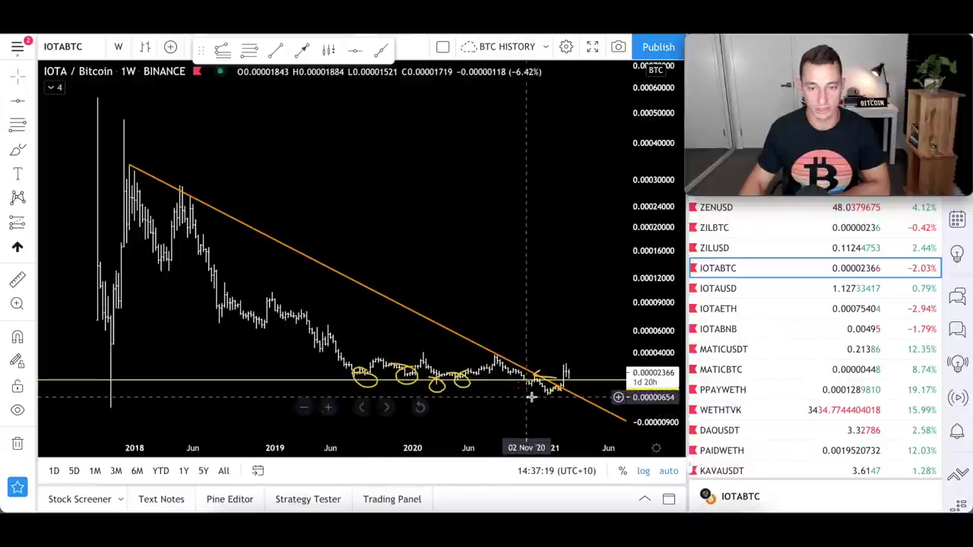
# Examine IOTABTC's latest bars at the trendline breakout and the horizontal support, close up and in wider context.
pyautogui.scroll(6, 531, 396)
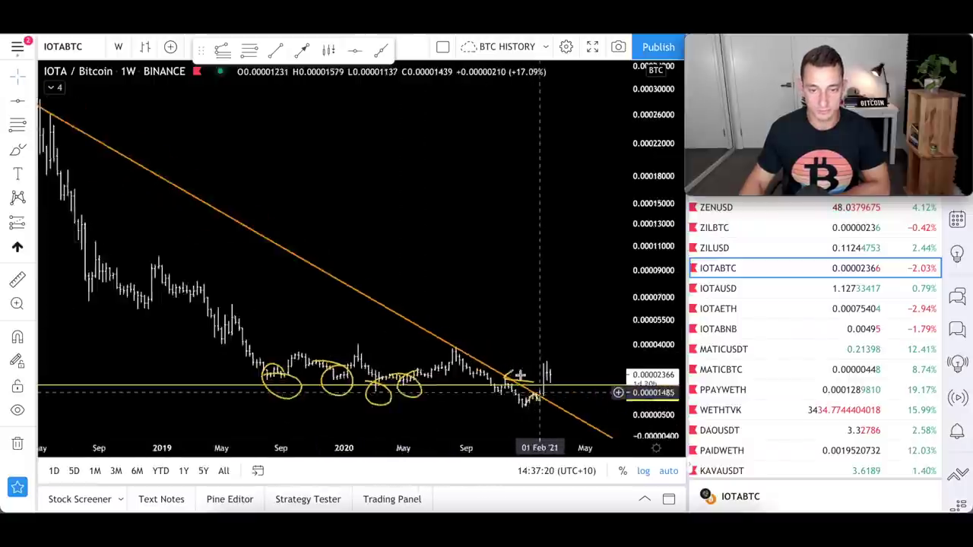
pyautogui.scroll(1, 500, 370)
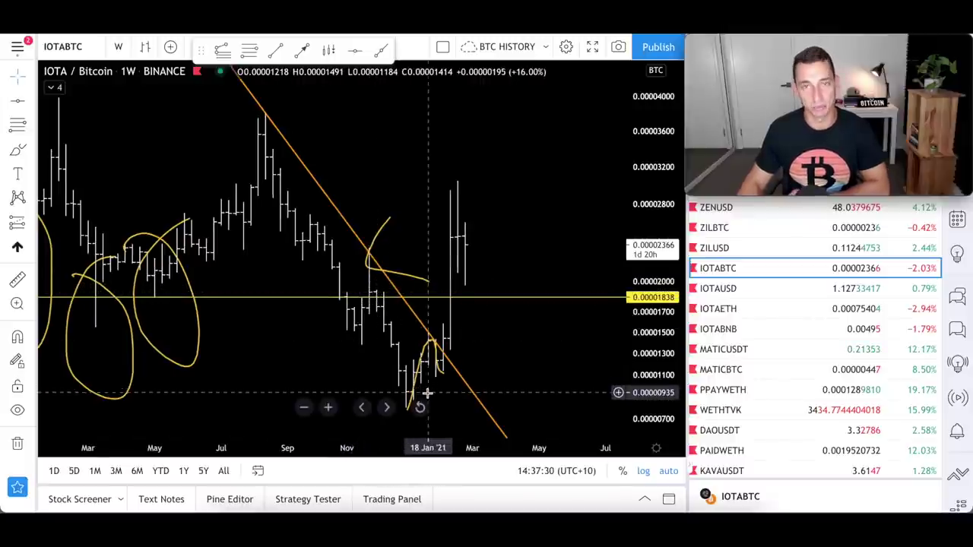
pyautogui.moveTo(425, 395); pyautogui.dragTo(418, 404)
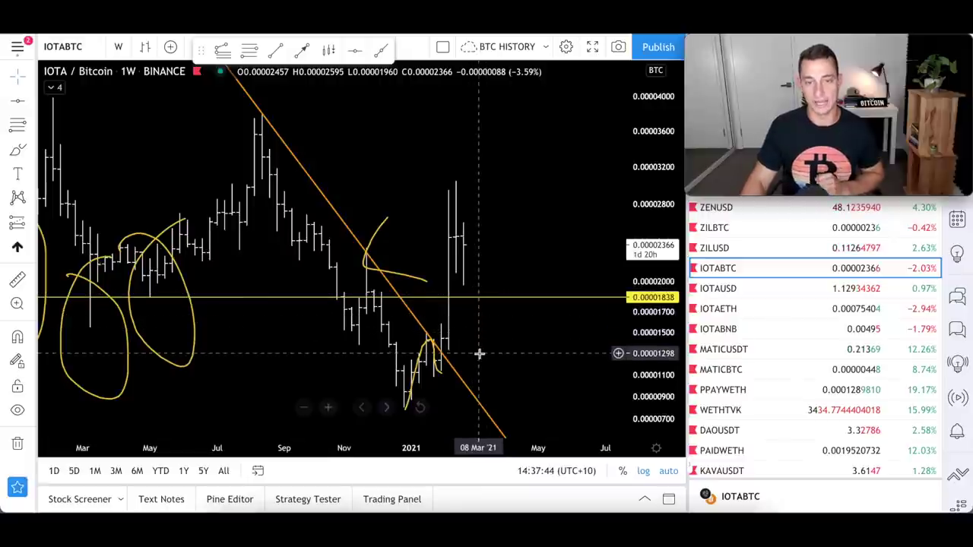
pyautogui.scroll(-3, 478, 352)
pyautogui.scroll(-1, 480, 351)
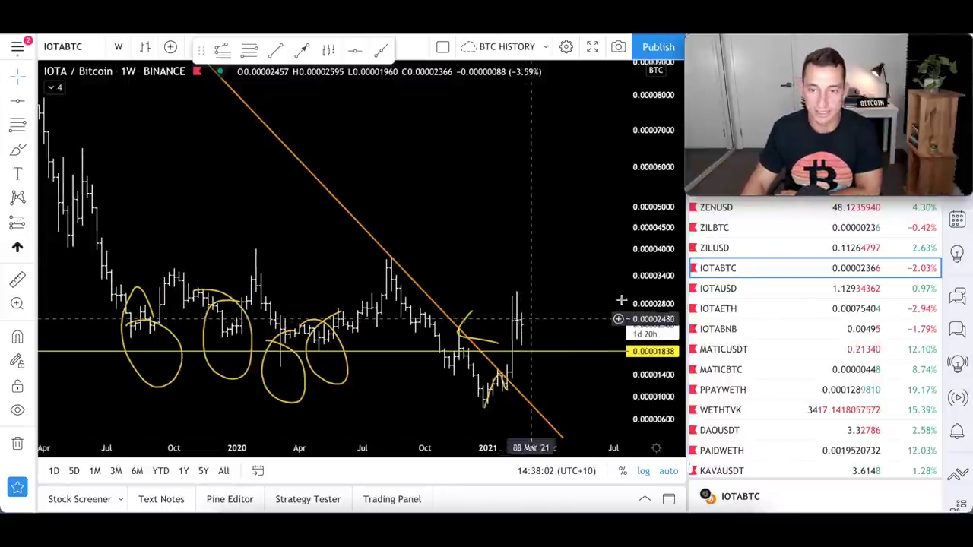
# Review the weekly charts of IOTAUSD, IOTAETH and IOTABNB, and return to IOTABTC.
pyautogui.click(741, 288)
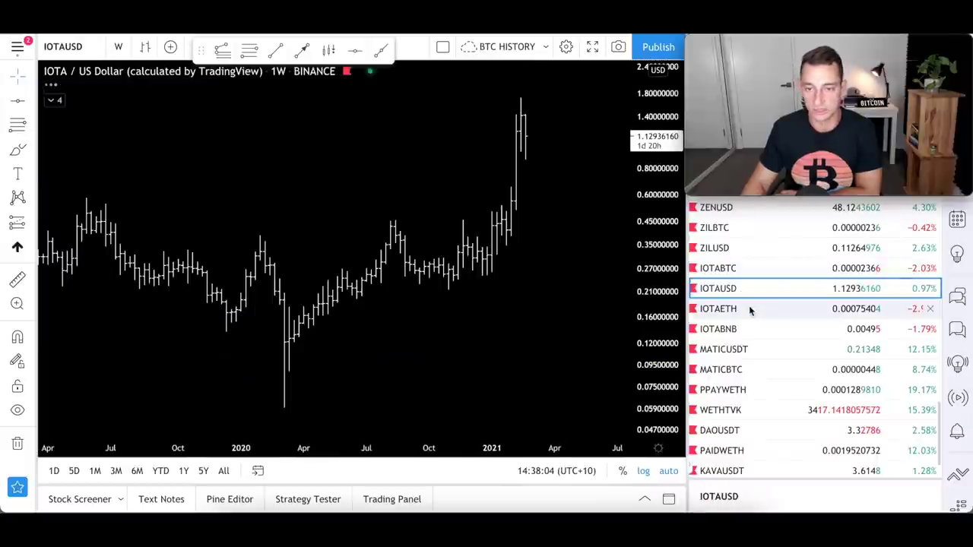
pyautogui.scroll(-5, 504, 310)
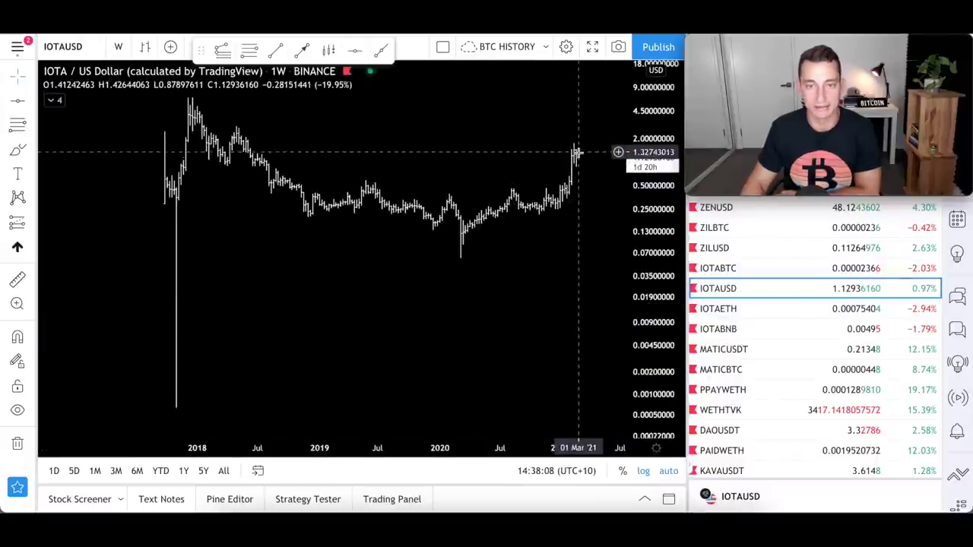
pyautogui.click(734, 308)
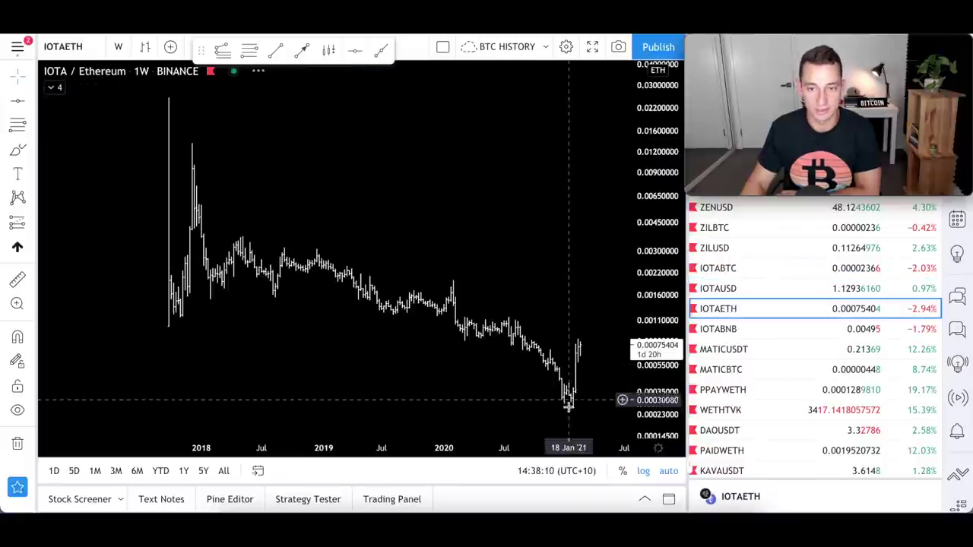
pyautogui.click(741, 331)
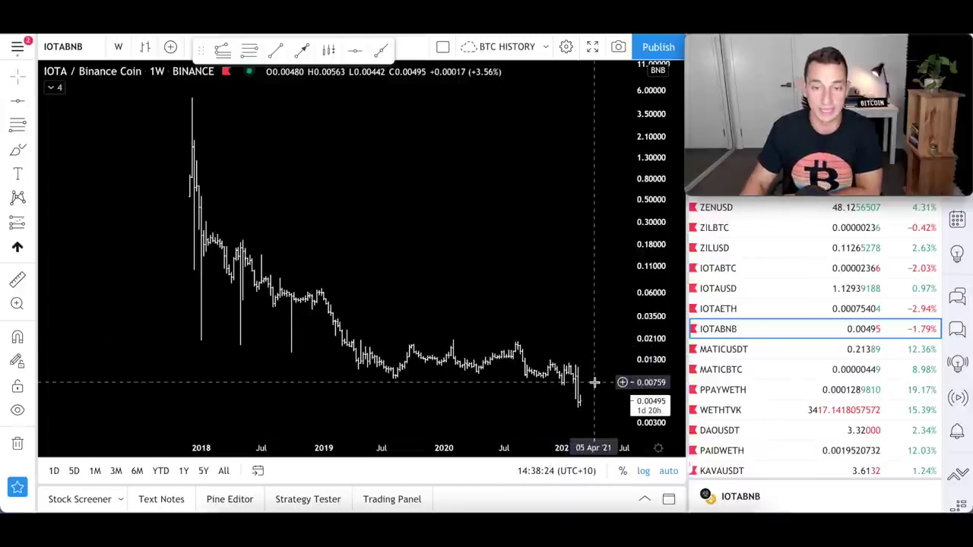
pyautogui.click(744, 310)
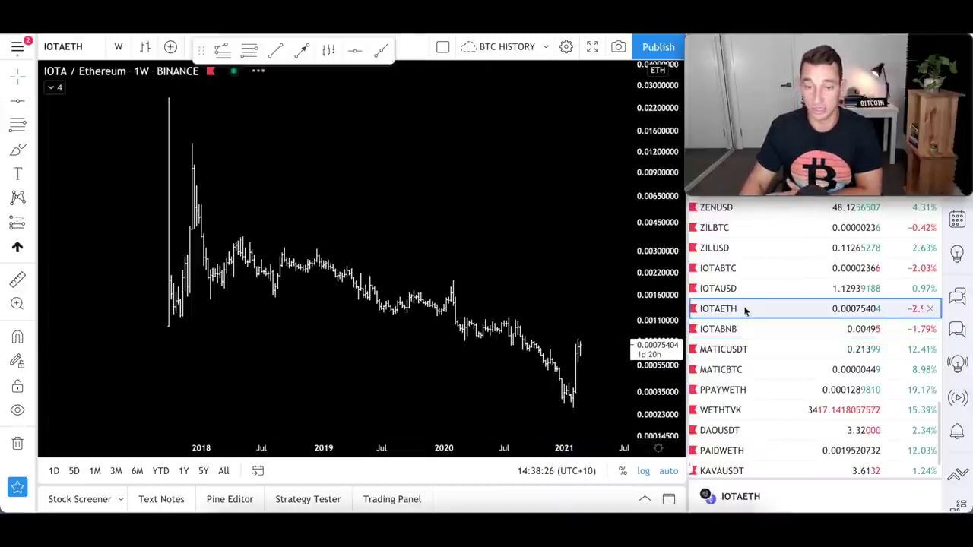
pyautogui.click(747, 289)
pyautogui.click(747, 270)
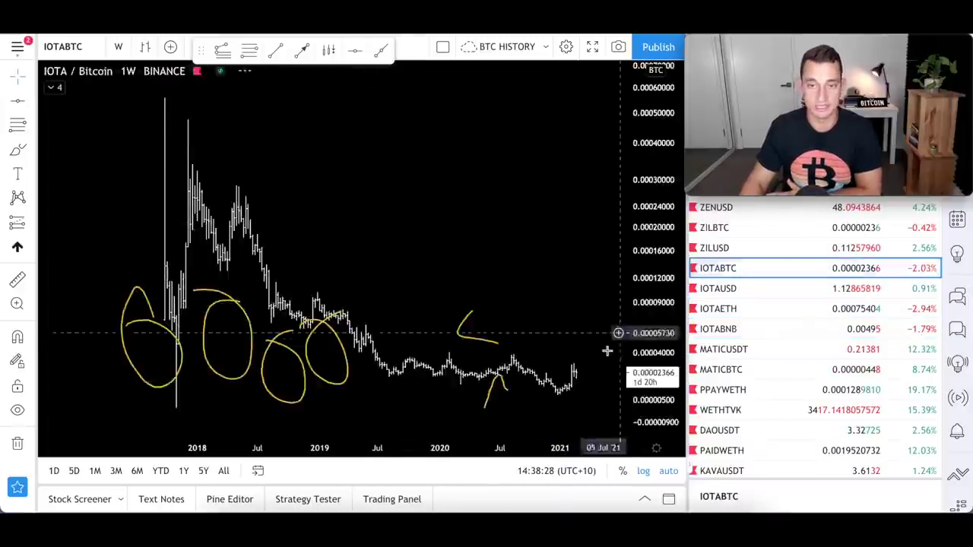